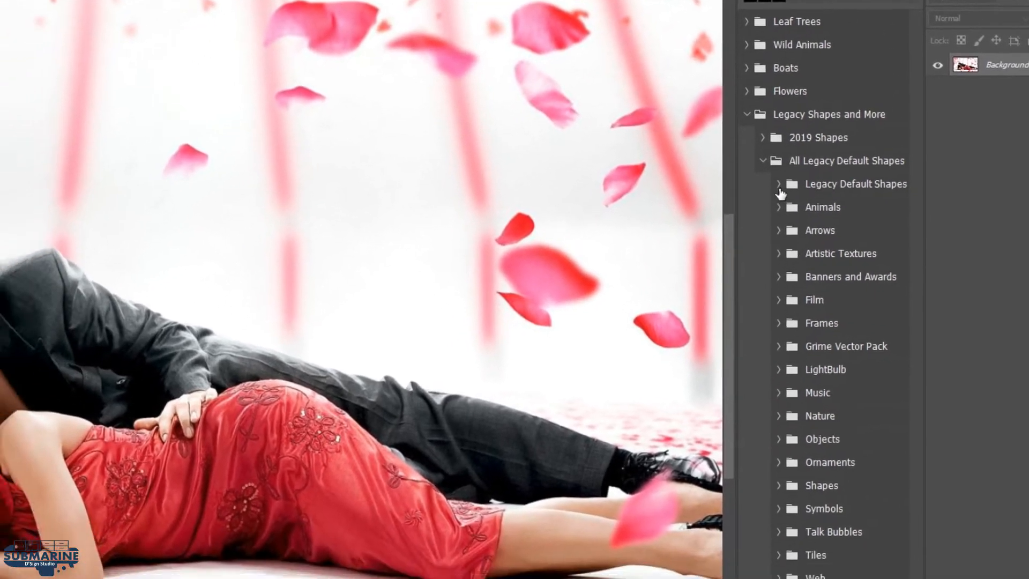
# Place the heart from Legacy Default Shapes on the photo and enlarge it to cover the couple's heads and upper bodies
pyautogui.click(711, 228)
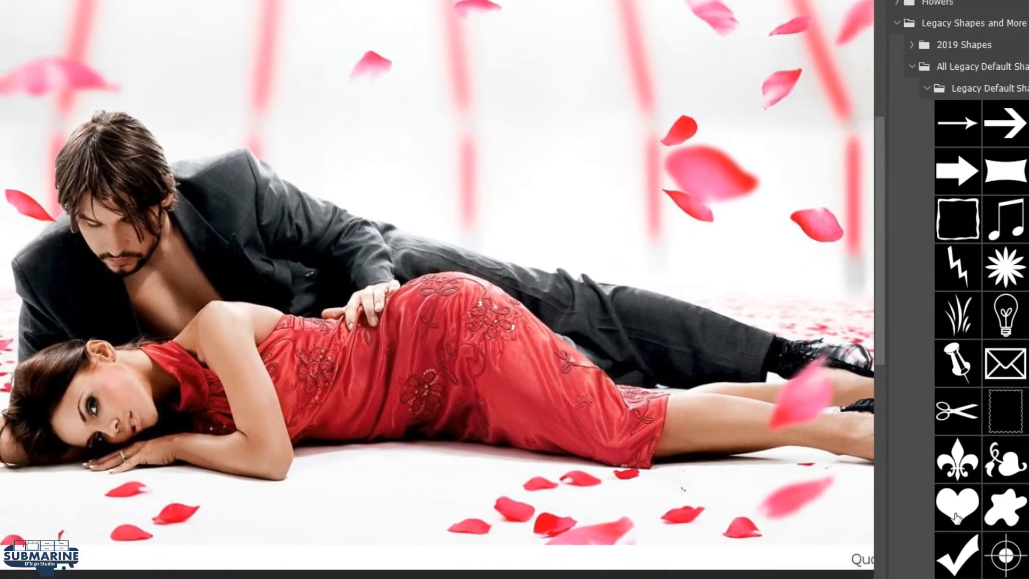
pyautogui.click(956, 512)
pyautogui.moveTo(960, 500); pyautogui.dragTo(321, 122)
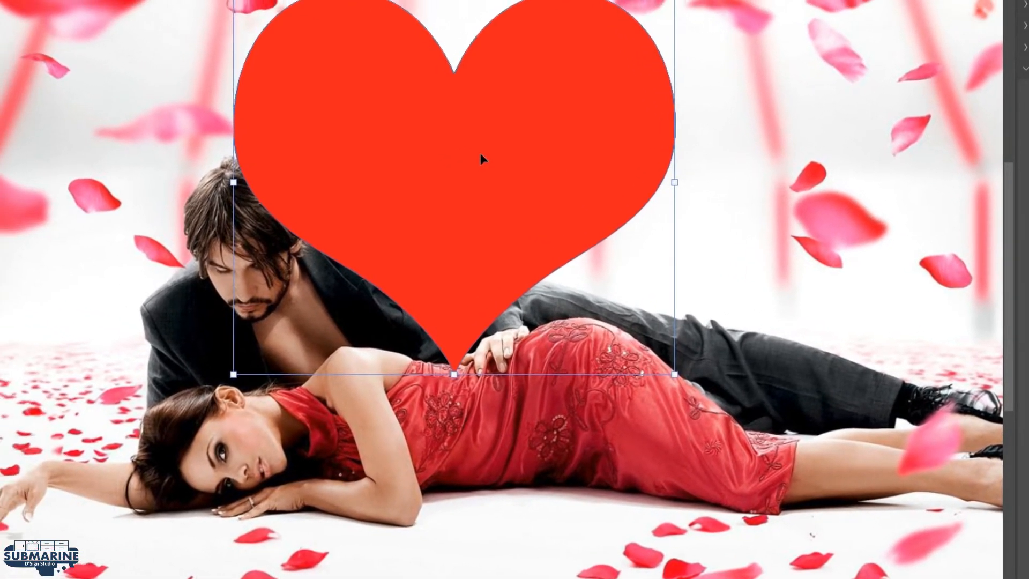
pyautogui.moveTo(398, 124); pyautogui.dragTo(224, 285)
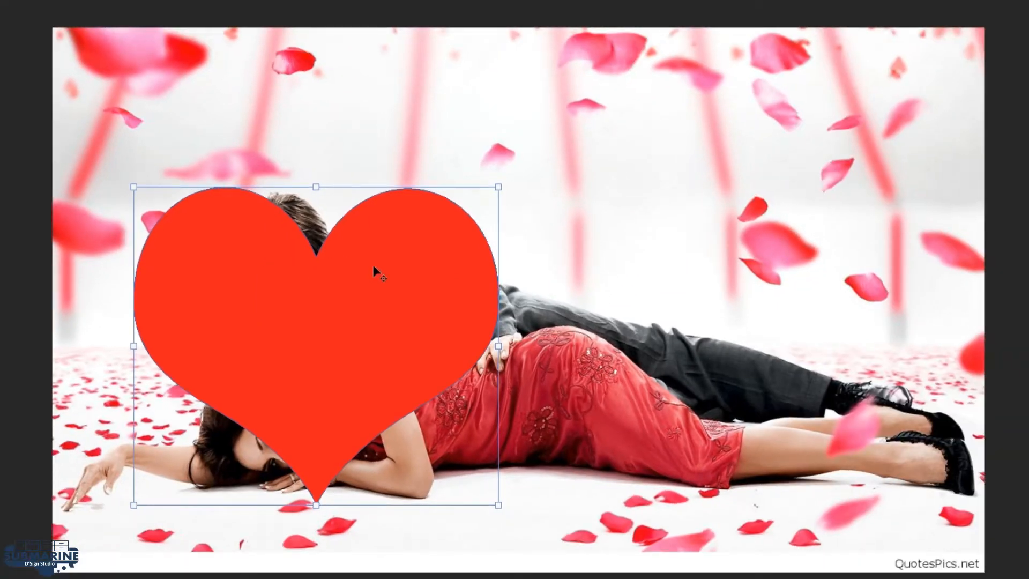
pyautogui.moveTo(384, 268); pyautogui.dragTo(391, 313)
pyautogui.moveTo(486, 204); pyautogui.dragTo(533, 162)
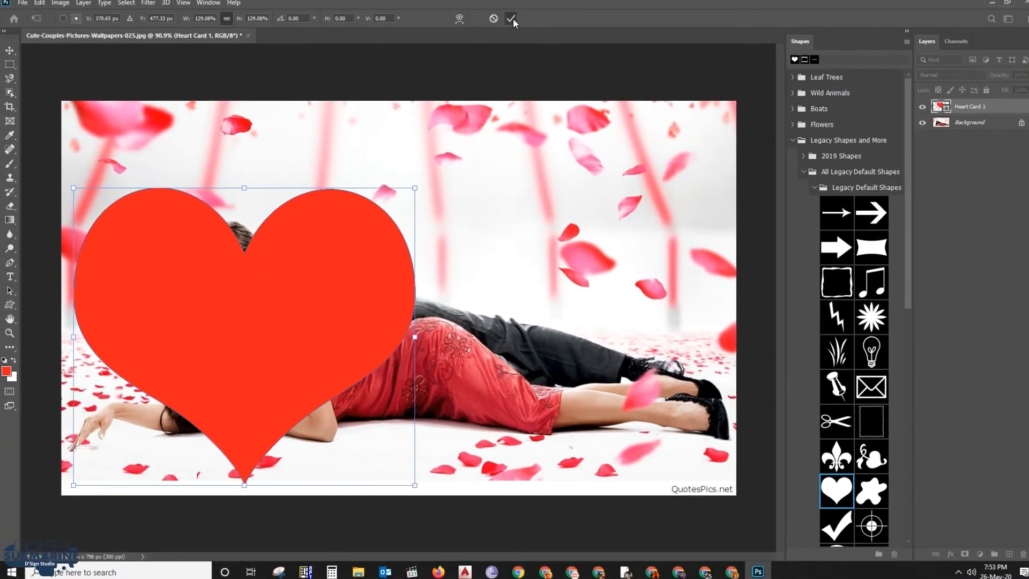
pyautogui.click(508, 23)
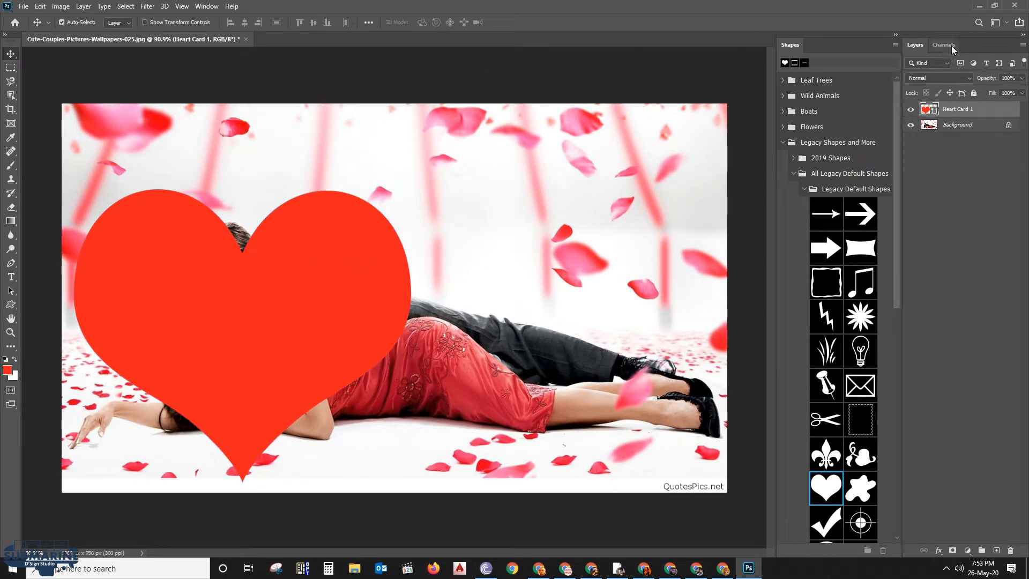
# Display the document's paths and duplicate the heart's shape path
pyautogui.click(206, 6)
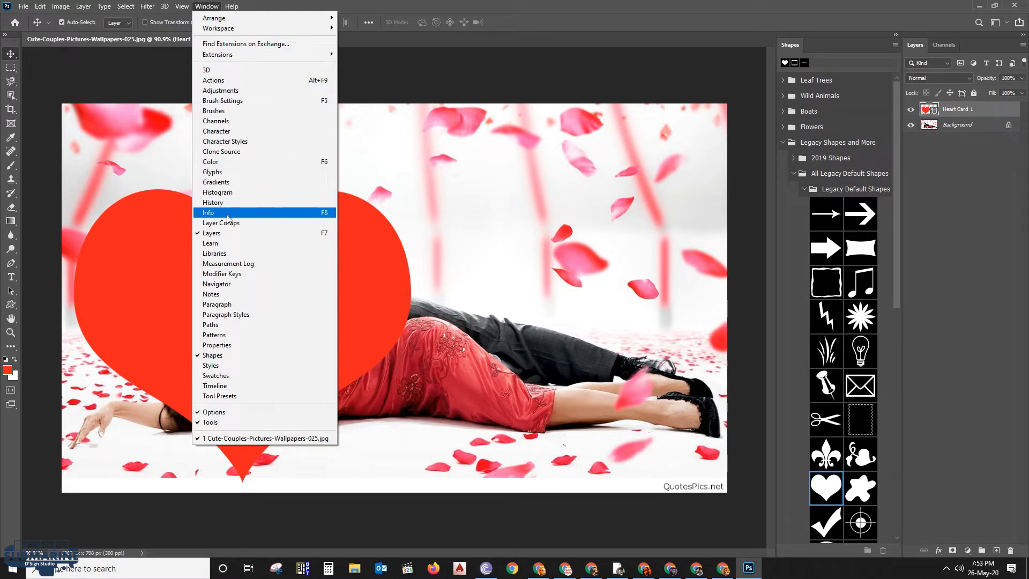
pyautogui.click(229, 324)
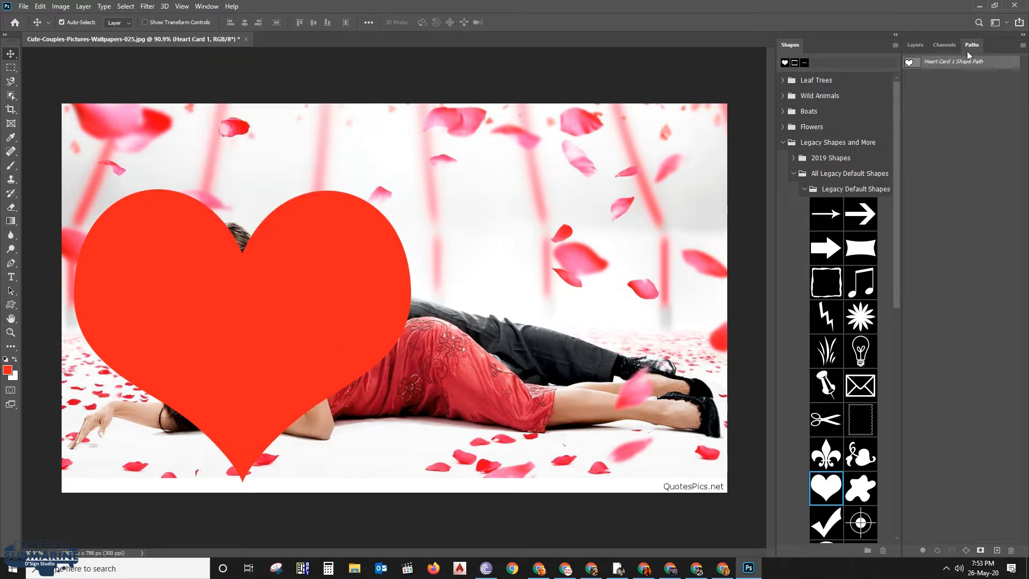
pyautogui.moveTo(949, 65); pyautogui.dragTo(995, 549)
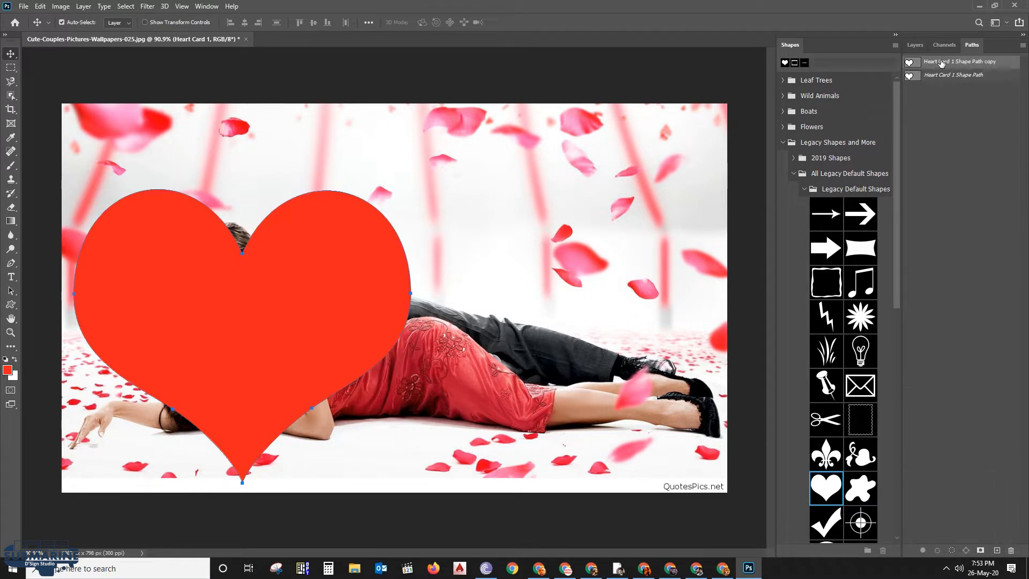
# Delete the Heart Card 1 shape layer while keeping the copied heart path active
pyautogui.click(916, 45)
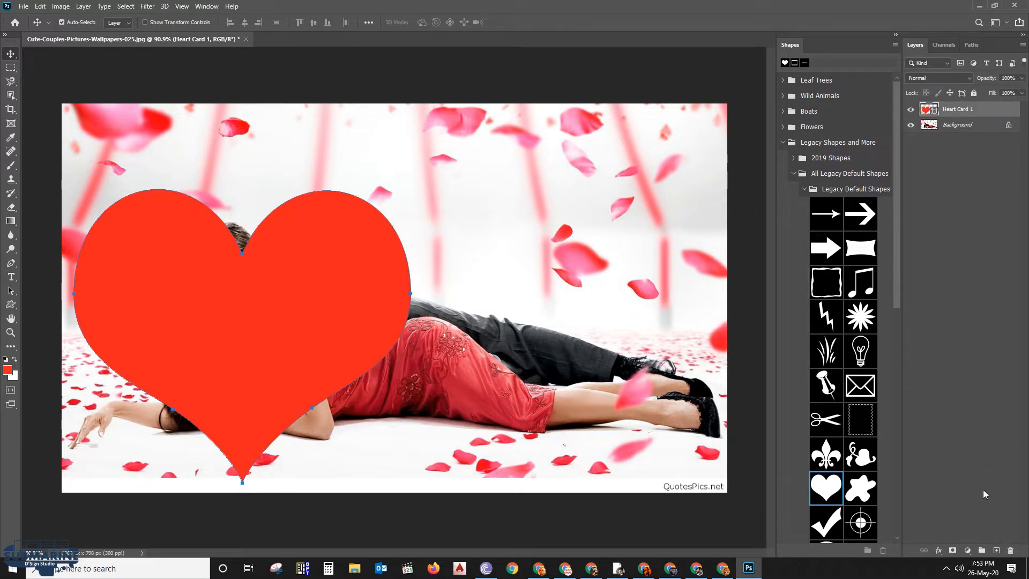
pyautogui.click(1011, 552)
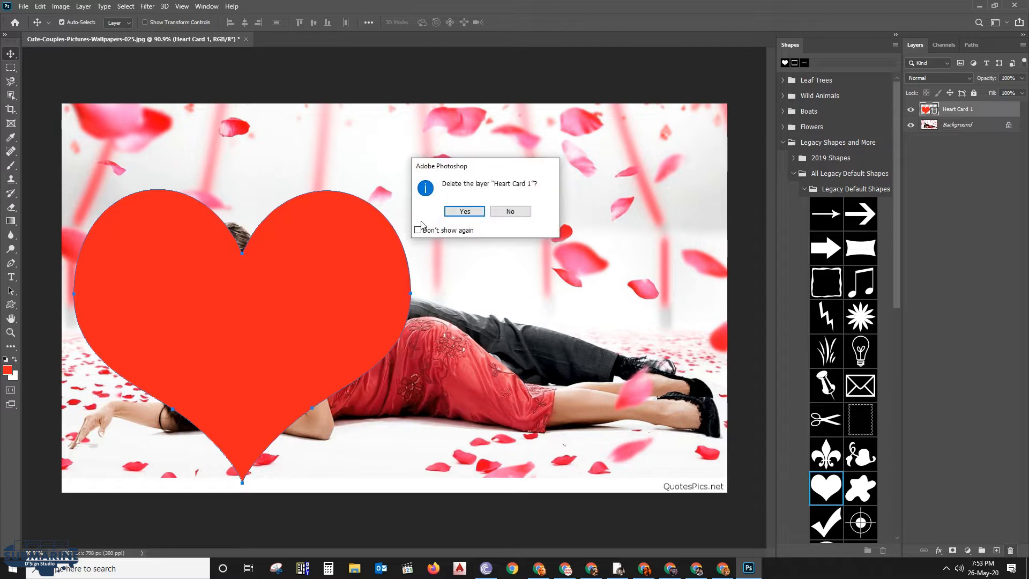
pyautogui.click(463, 211)
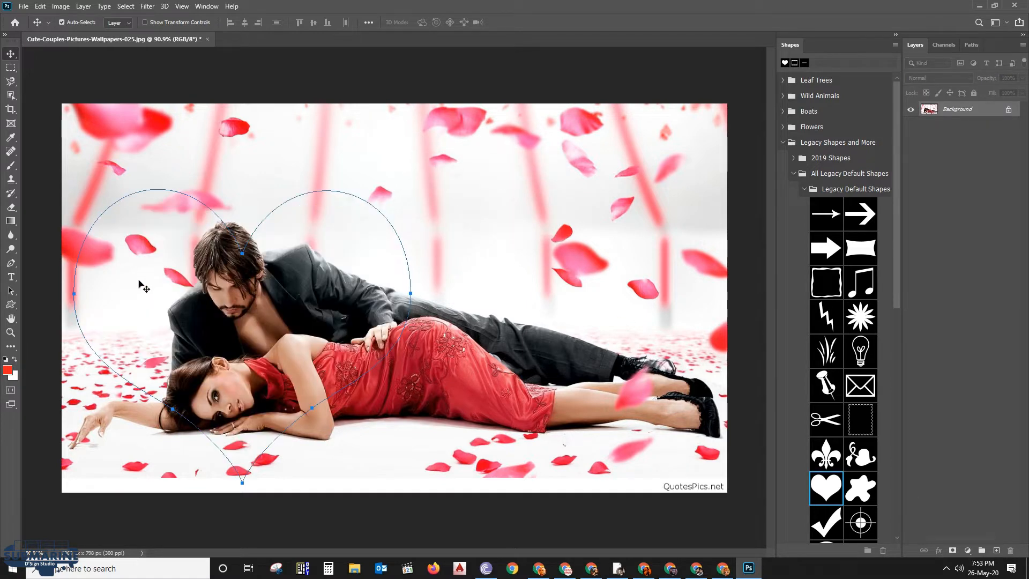
# Apply the current heart path to the photo layer as a vector mask
pyautogui.scroll(3, 62, 300)
pyautogui.moveTo(197, 301); pyautogui.dragTo(318, 255)
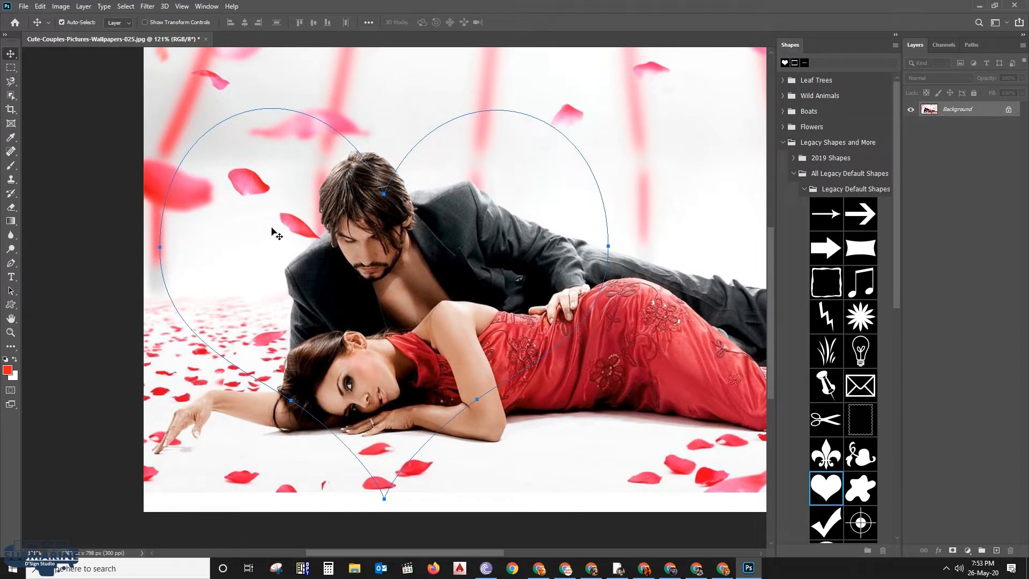
pyautogui.click(84, 7)
pyautogui.moveTo(111, 184)
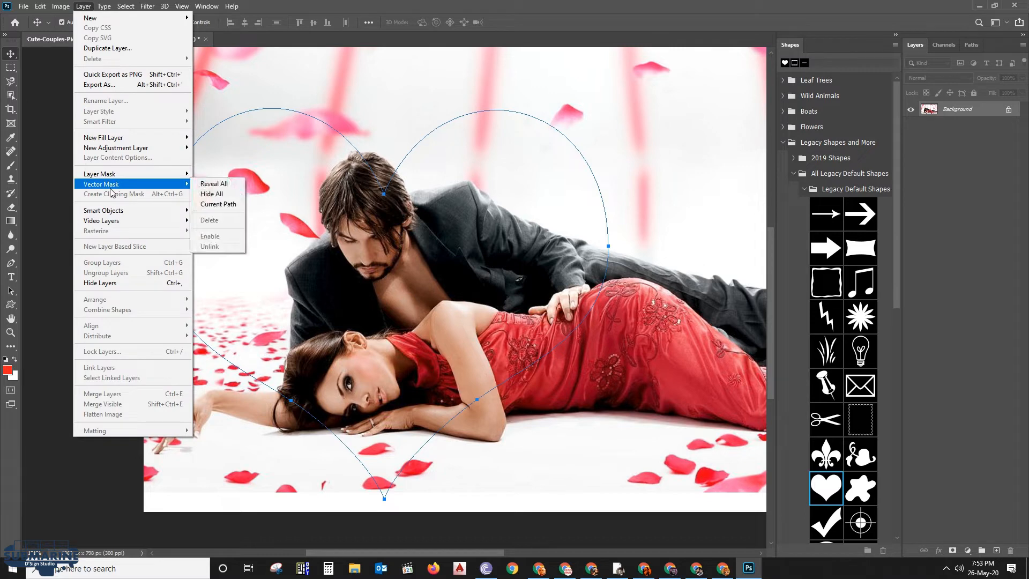
pyautogui.click(228, 206)
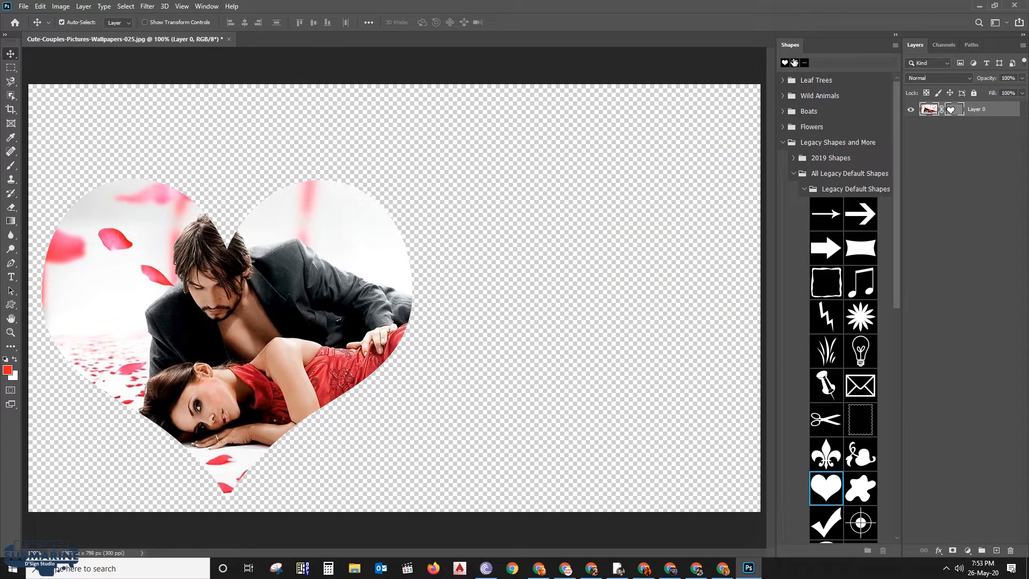
# Close the Shapes panel and detach the Layers panel so it floats over the workspace
pyautogui.click(896, 47)
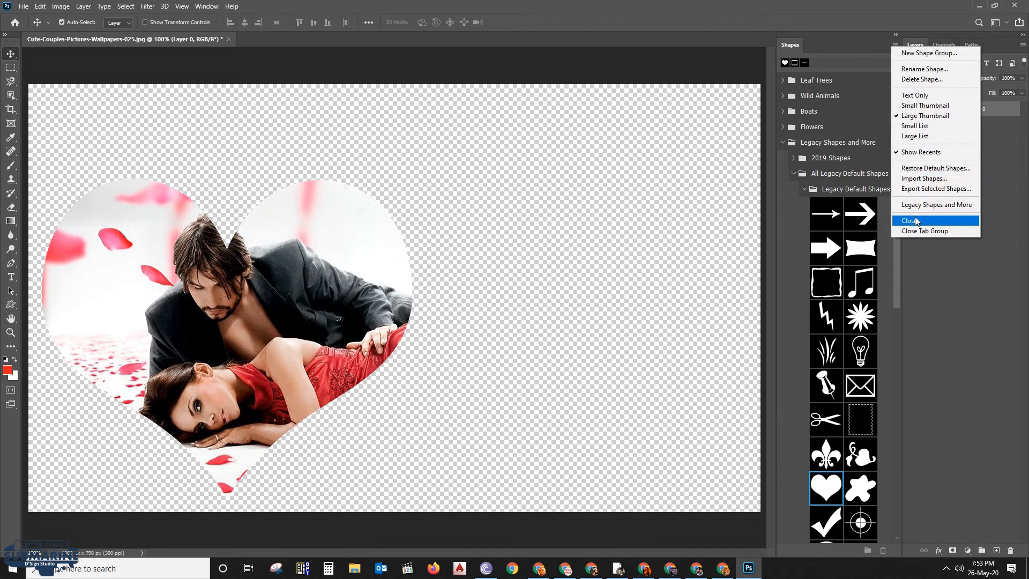
pyautogui.click(919, 220)
pyautogui.scroll(1, 231, 275)
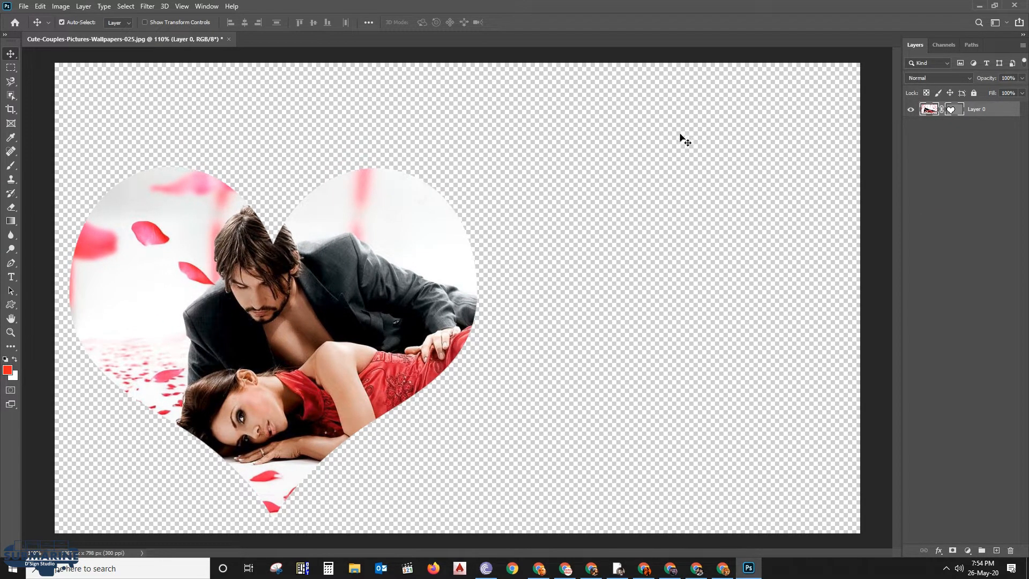
pyautogui.moveTo(996, 36); pyautogui.dragTo(963, 51)
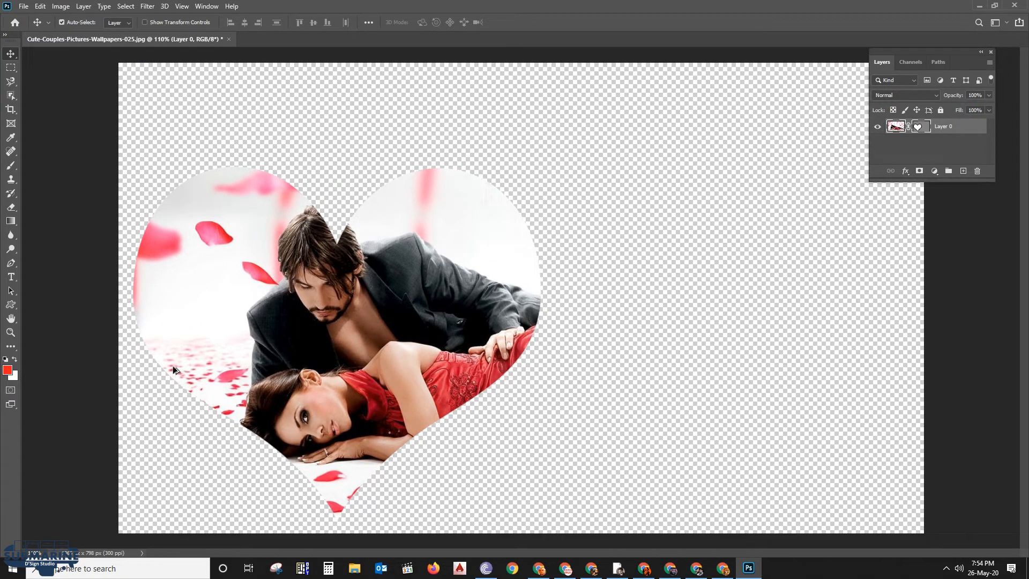
# Move the masked heart toward the canvas centre, and unlink the photo from its mask to shift it slightly inside
pyautogui.moveTo(319, 293); pyautogui.dragTo(458, 339)
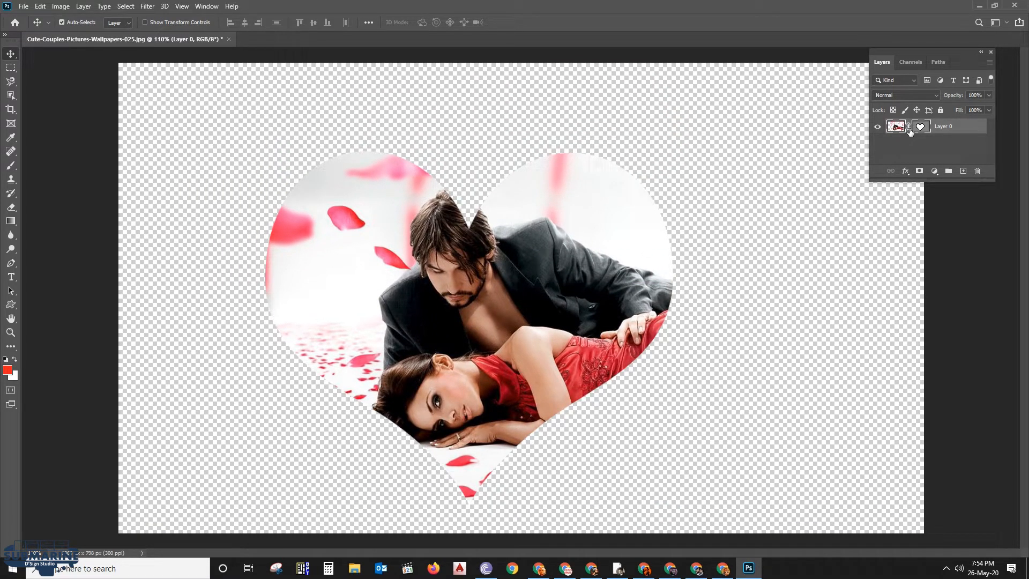
pyautogui.moveTo(584, 263); pyautogui.dragTo(559, 360)
# Scale the unlinked photo to 90.46% and reposition it so the couple fits better inside the heart mask
pyautogui.hotkey('ctrl', 't')
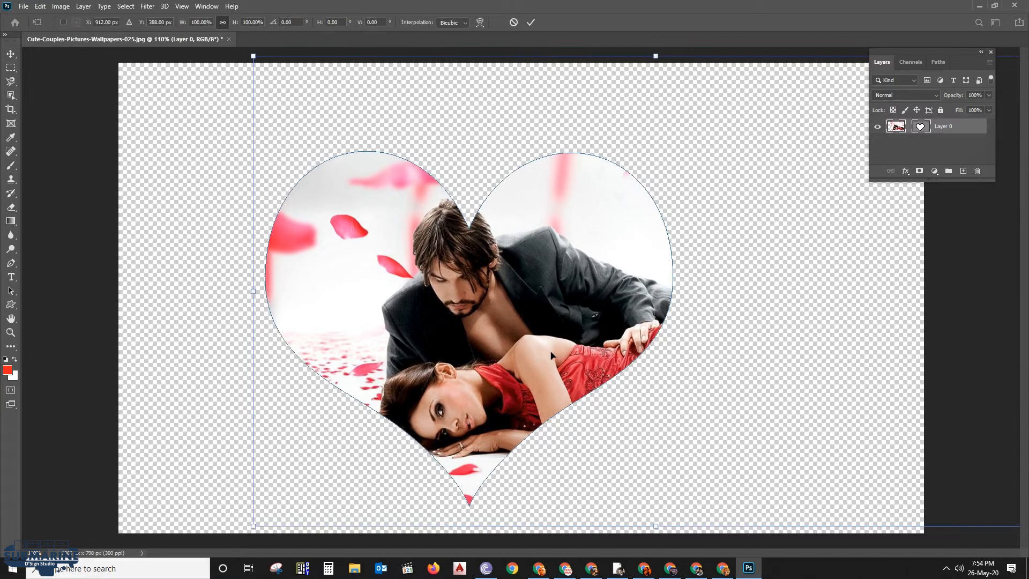
pyautogui.moveTo(253, 56); pyautogui.dragTo(299, 85)
pyautogui.moveTo(544, 270); pyautogui.dragTo(487, 284)
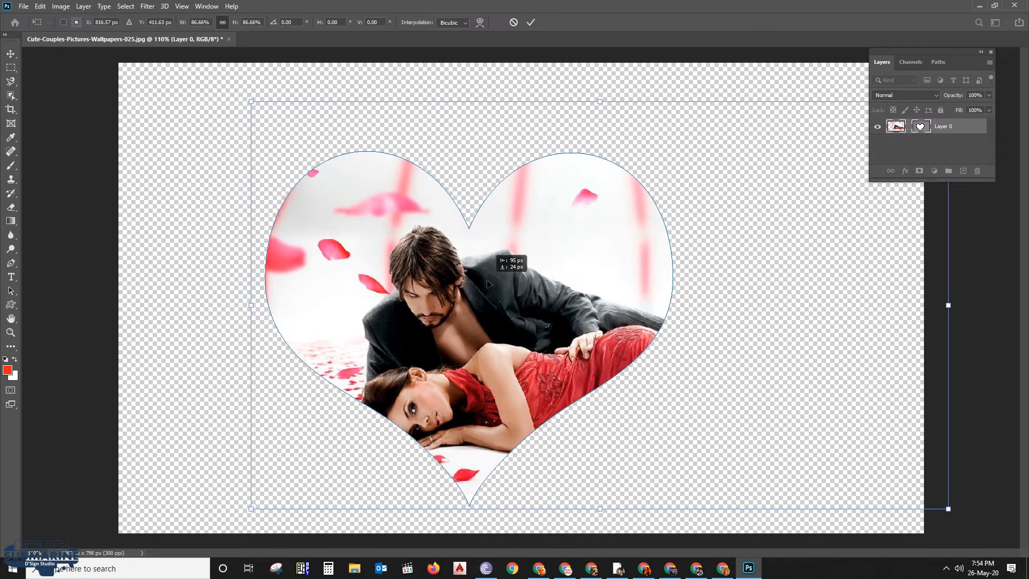
pyautogui.moveTo(260, 99); pyautogui.dragTo(244, 90)
pyautogui.moveTo(428, 257); pyautogui.dragTo(446, 244)
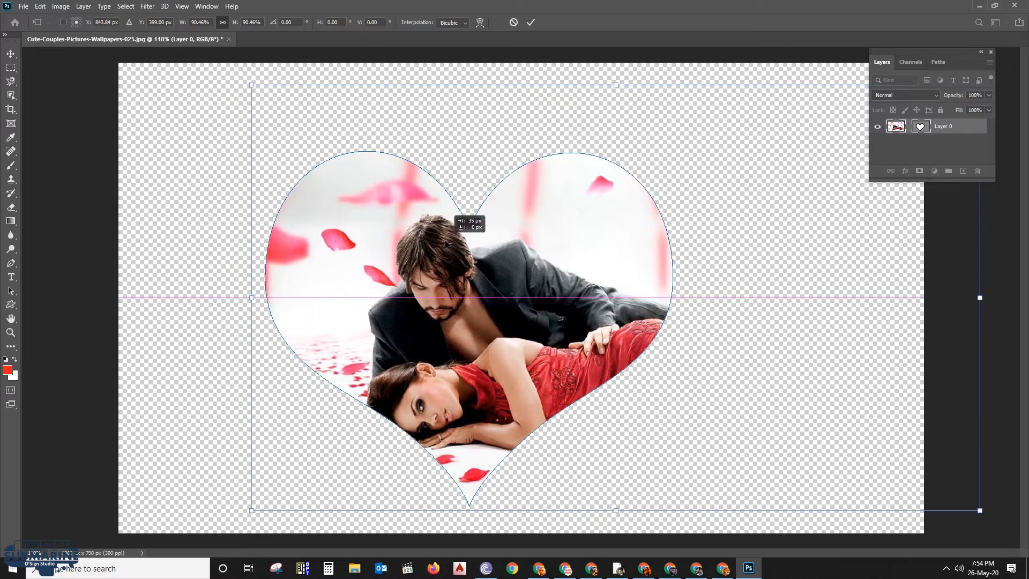
pyautogui.press('Return')
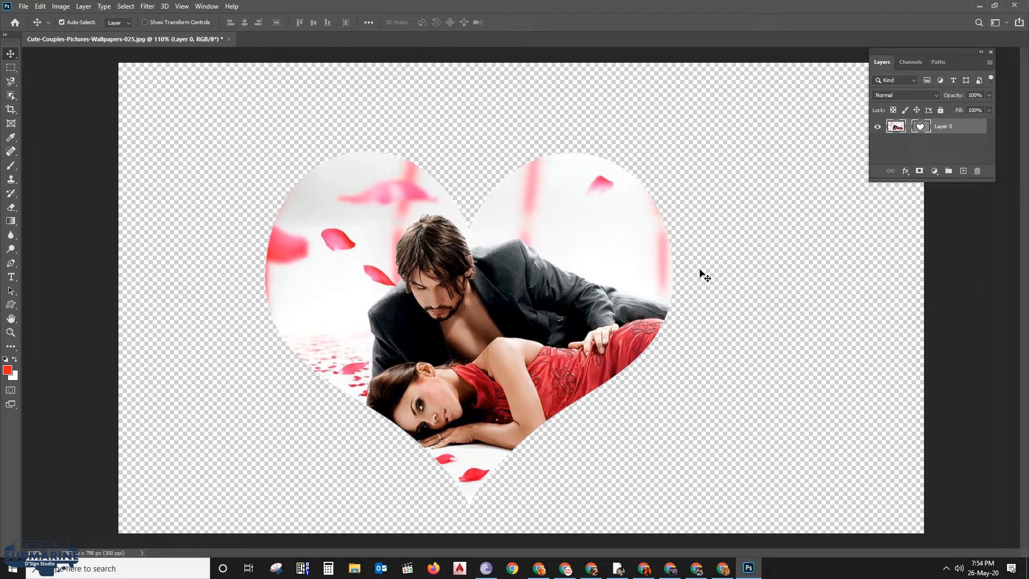
# Relink the photo with its vector mask and move them together slightly up and to the right
pyautogui.scroll(-5, 598, 249)
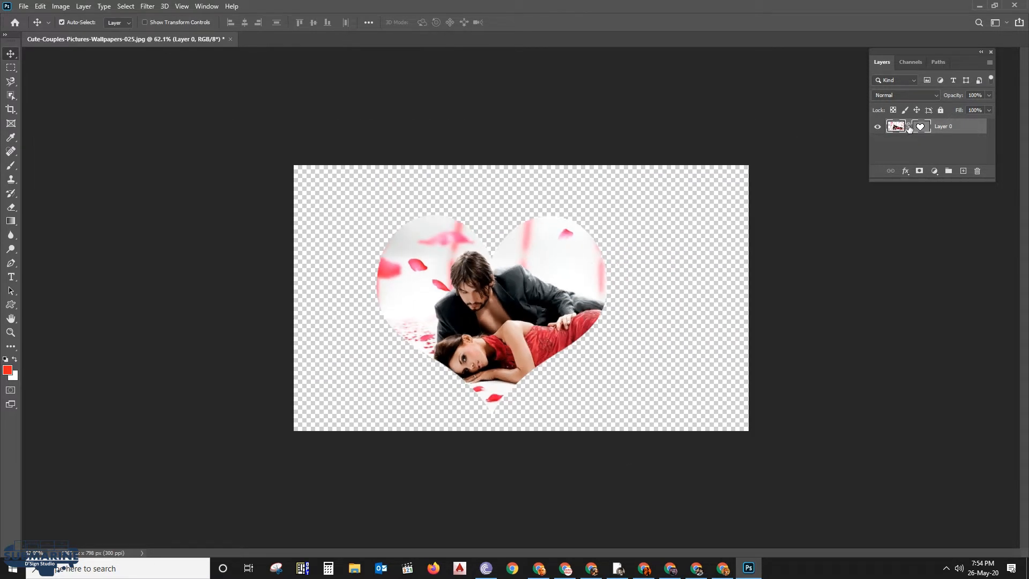
pyautogui.moveTo(535, 269)
pyautogui.mouseDown()
pyautogui.moveTo(546, 228)
pyautogui.moveTo(546, 264)
pyautogui.mouseUp()
pyautogui.scroll(2, 491, 282)
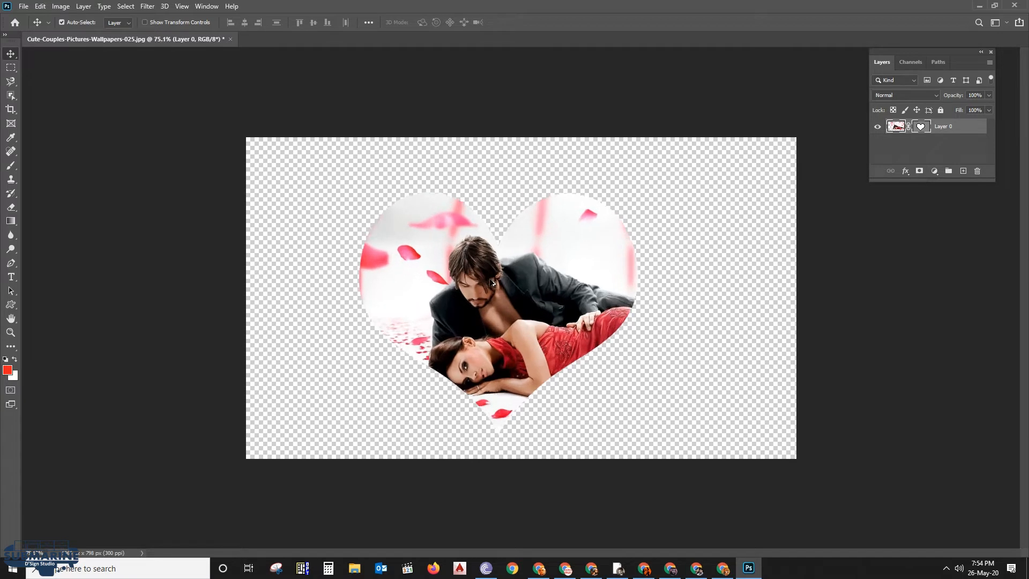
pyautogui.scroll(2, 493, 283)
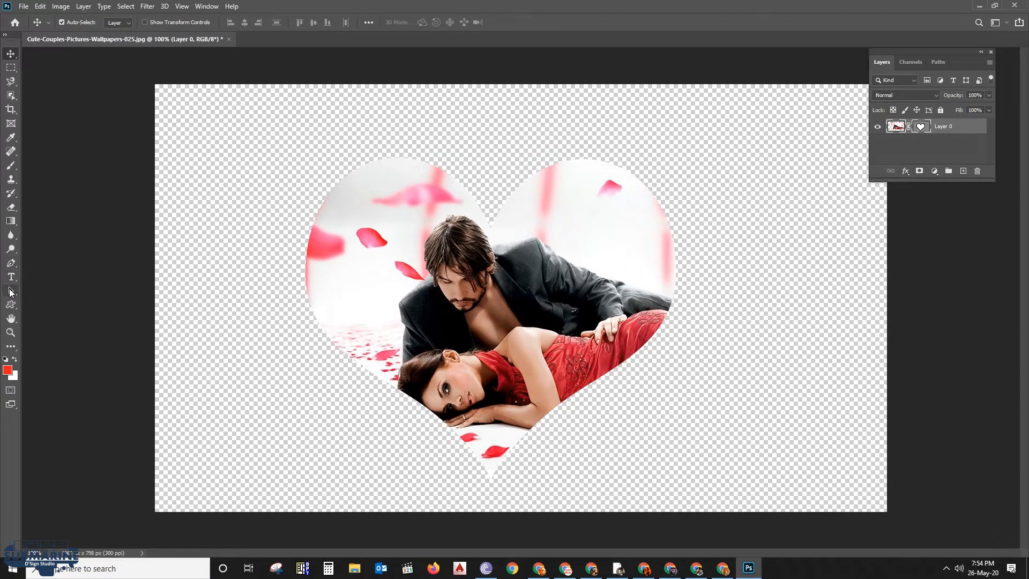
# Use the Path Selection tool to shift only the heart mask path down and to the left over the photo
pyautogui.click(11, 291)
pyautogui.moveTo(457, 295); pyautogui.dragTo(537, 253)
pyautogui.moveTo(607, 247); pyautogui.dragTo(526, 326)
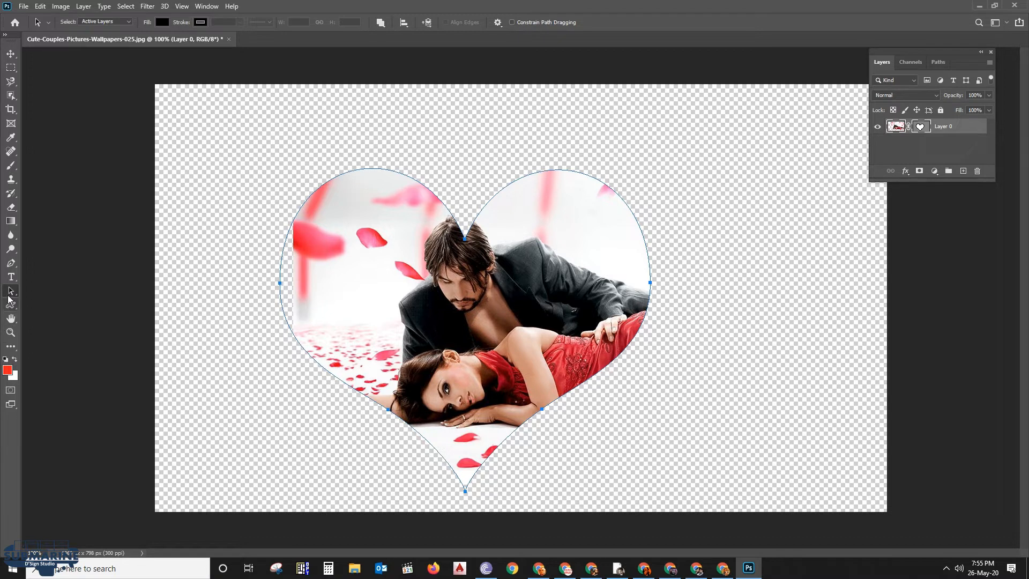
# Reshape the heart mask with the Direct Selection tool, raising its top notch anchor and lowering its bottom tip slightly
pyautogui.rightClick(10, 291)
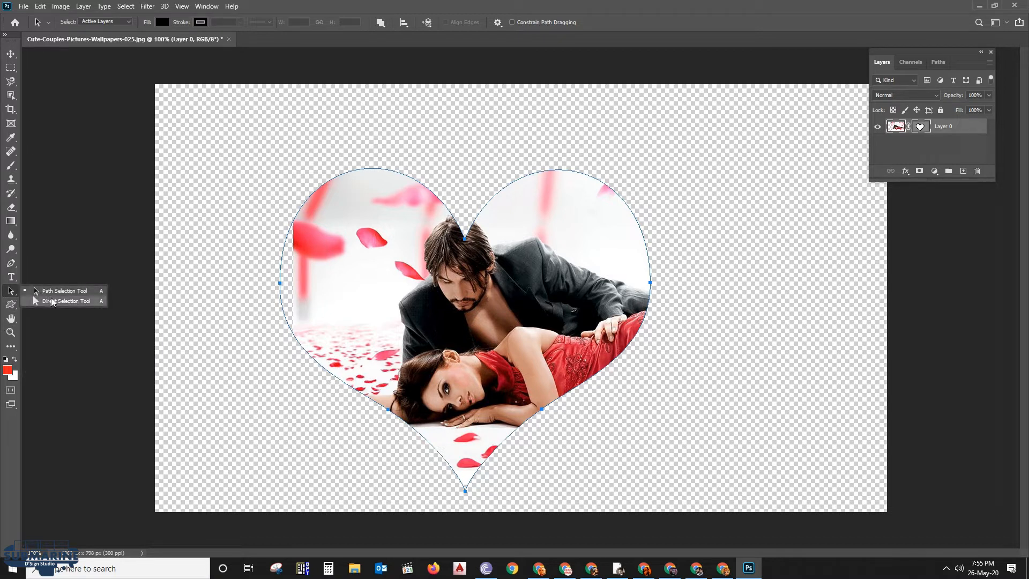
pyautogui.click(52, 302)
pyautogui.click(466, 240)
pyautogui.moveTo(465, 240); pyautogui.dragTo(464, 218)
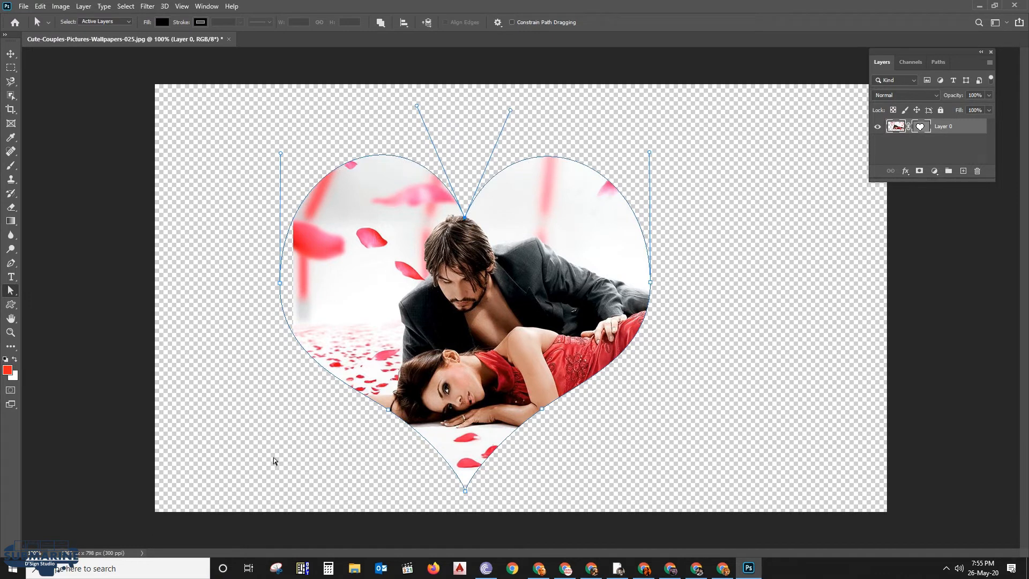
pyautogui.moveTo(464, 490); pyautogui.dragTo(465, 499)
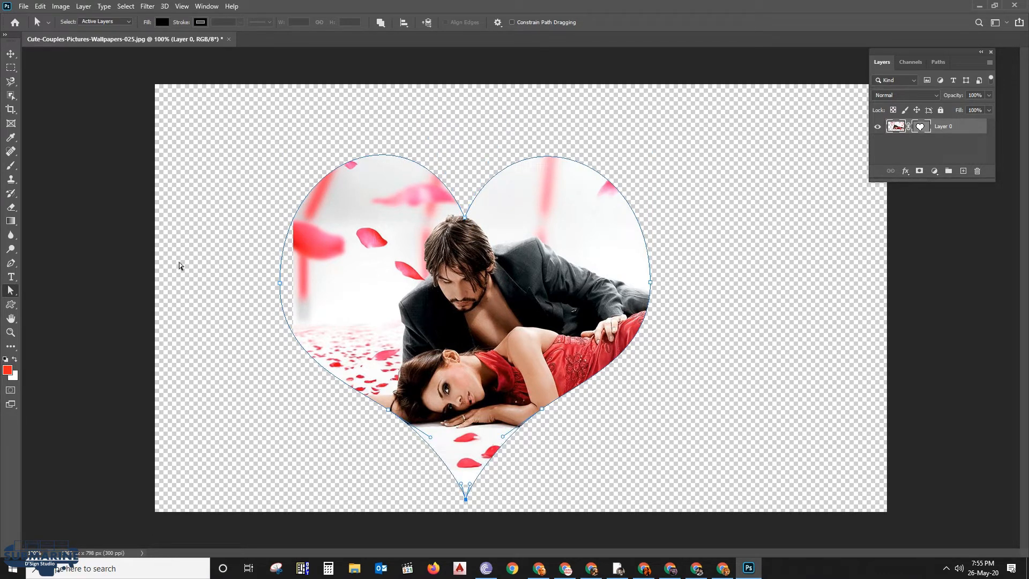
# Move the whole reshaped heart path slightly up and to the right so it frames the couple
pyautogui.moveTo(11, 290); pyautogui.dragTo(42, 293)
pyautogui.moveTo(465, 292); pyautogui.dragTo(477, 285)
pyautogui.moveTo(561, 296); pyautogui.dragTo(562, 290)
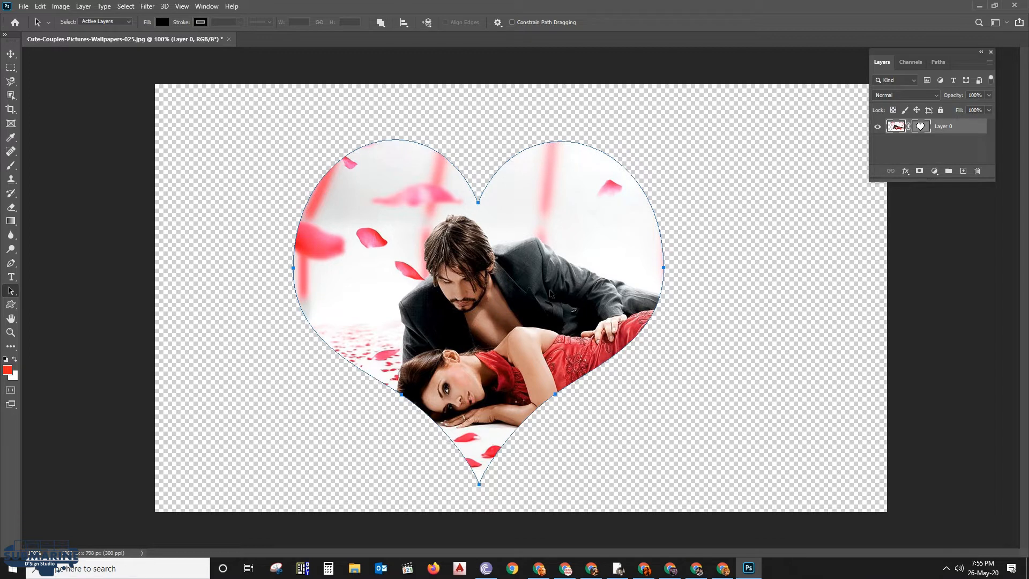
# Trim the canvas based on transparent pixels at the top, bottom, left and right
pyautogui.scroll(-2, 551, 293)
pyautogui.click(11, 53)
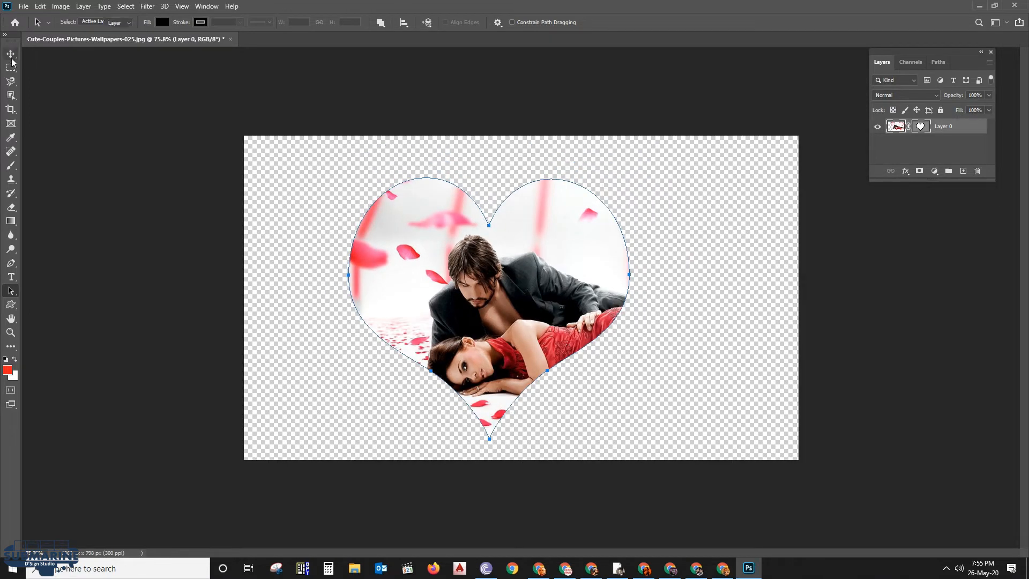
pyautogui.scroll(2, 526, 297)
pyautogui.scroll(1, 447, 295)
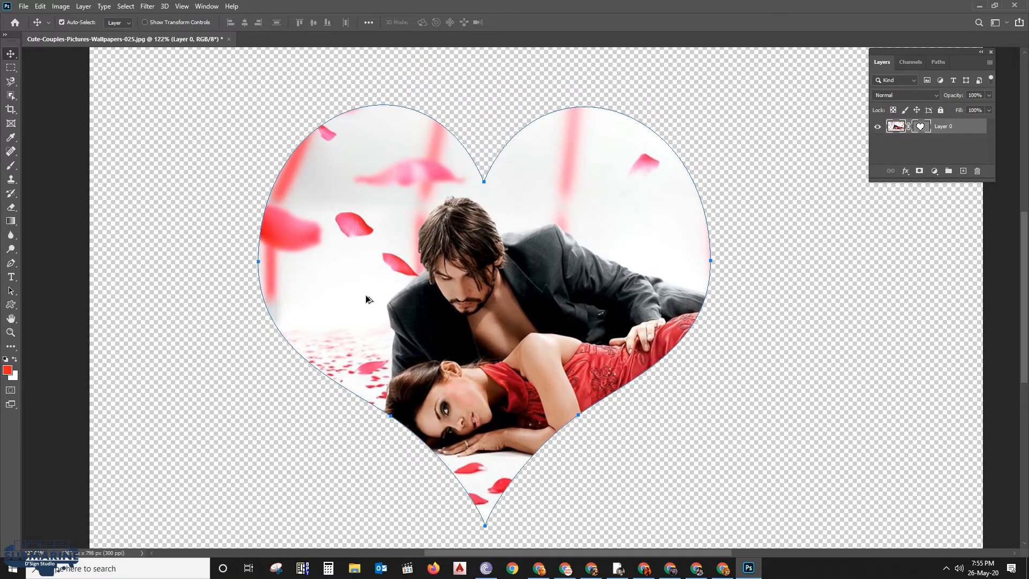
pyautogui.scroll(-1, 639, 330)
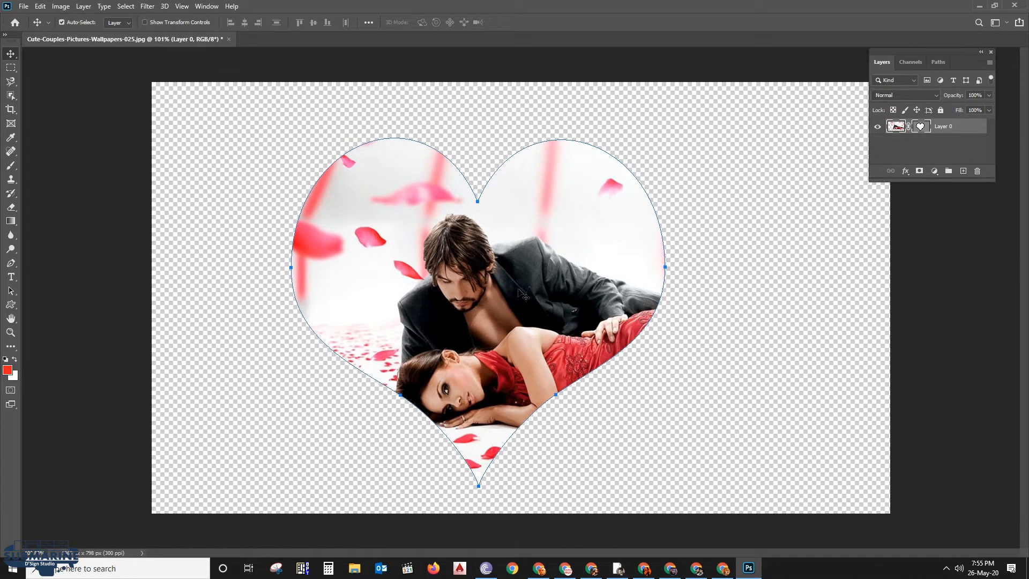
pyautogui.click(86, 7)
pyautogui.moveTo(62, 10)
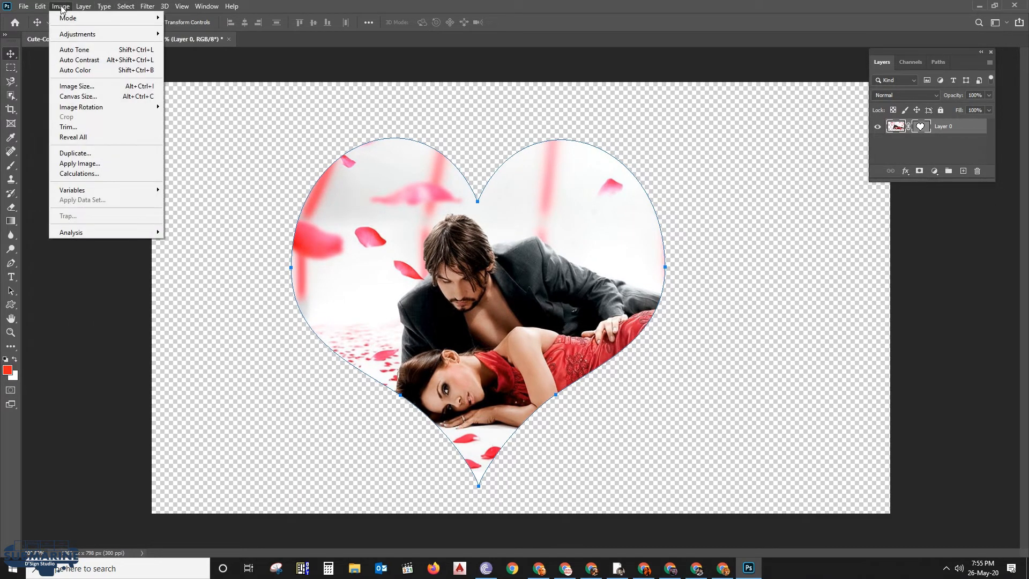
pyautogui.click(68, 127)
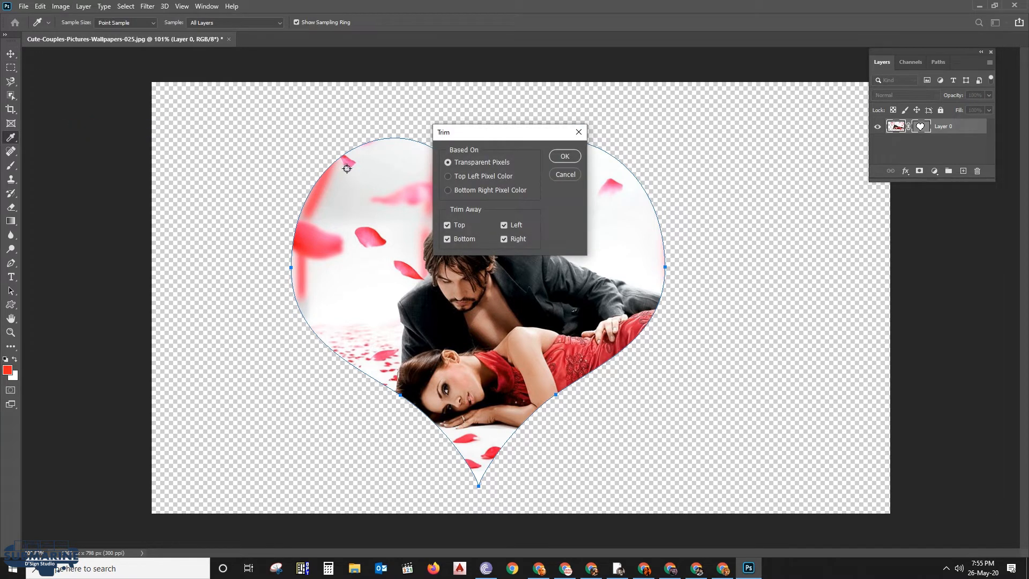
pyautogui.click(565, 156)
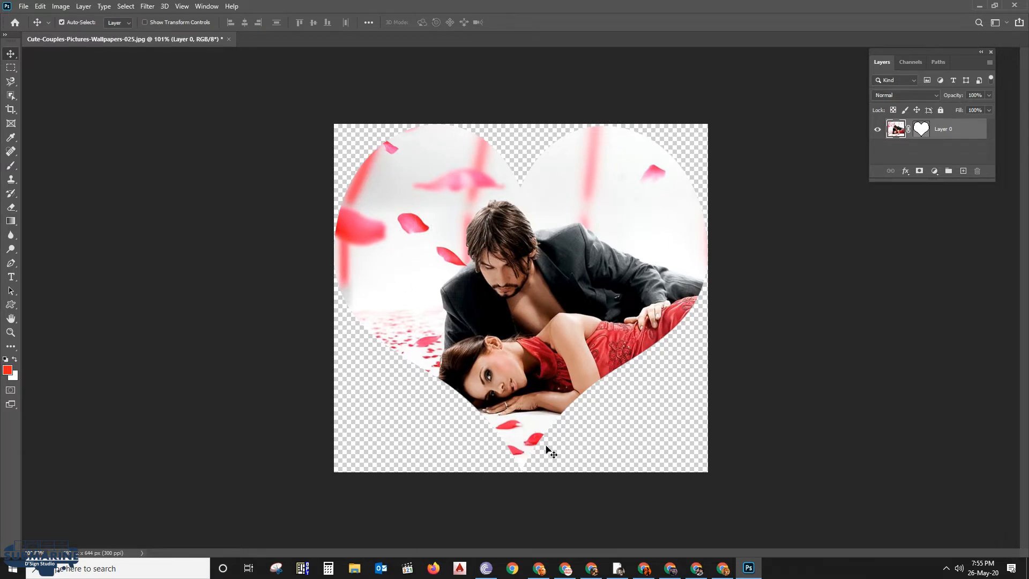
# Switch to Firefox and search Google Images for "vintage rose wallpaper"
pyautogui.click(433, 567)
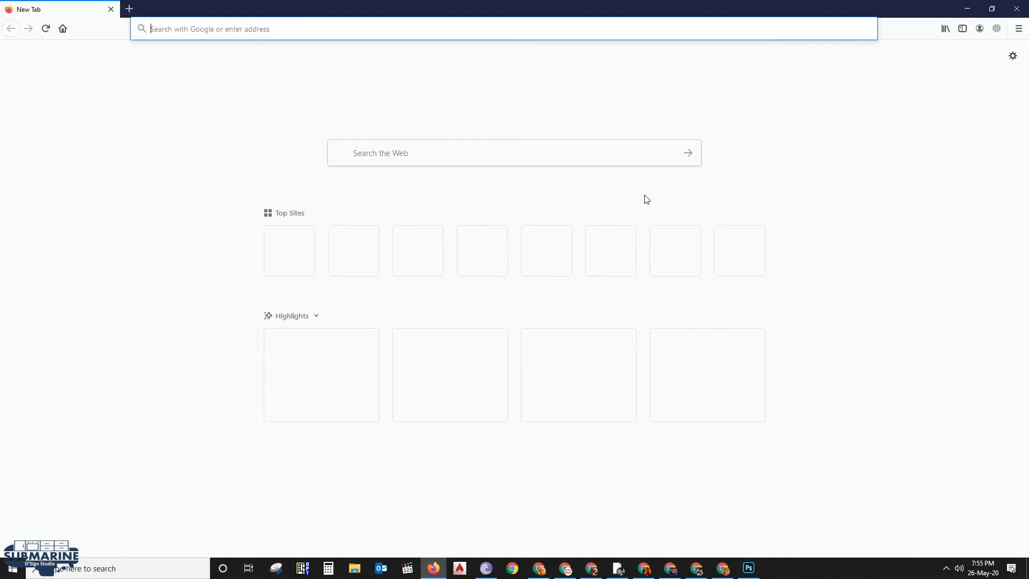
pyautogui.write('VINTAGE R')
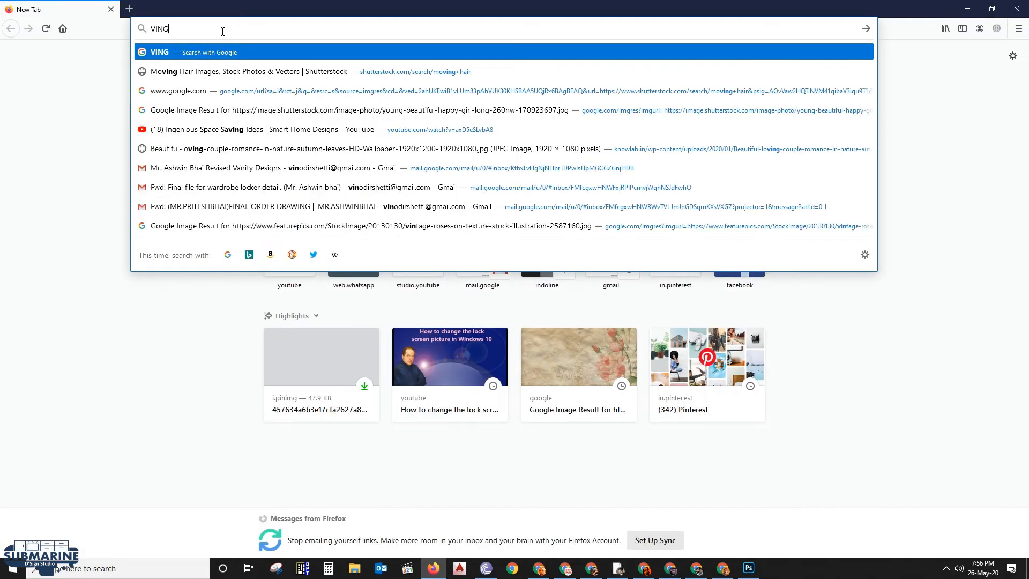
pyautogui.write('OSE')
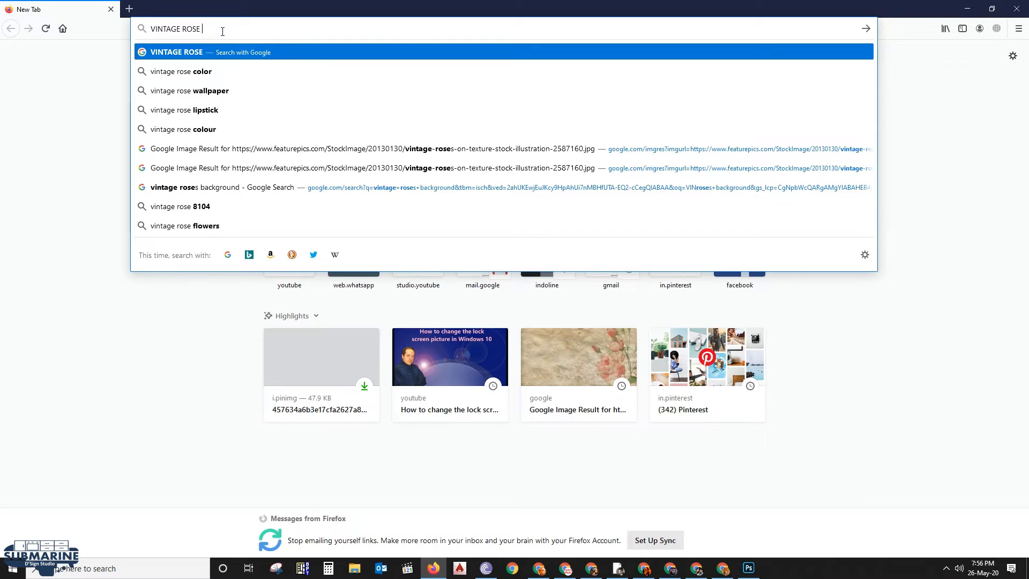
pyautogui.click(214, 96)
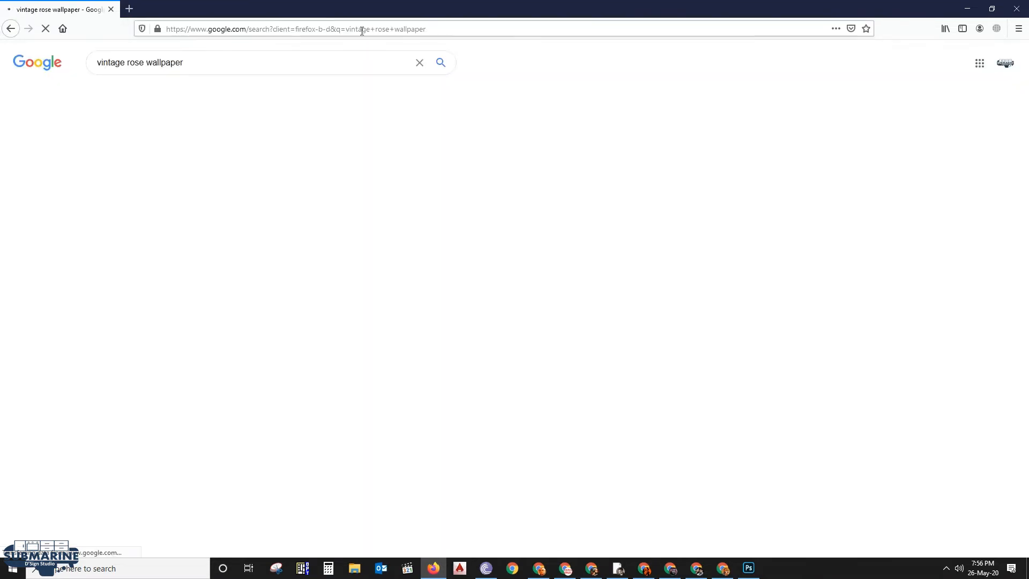
pyautogui.click(145, 93)
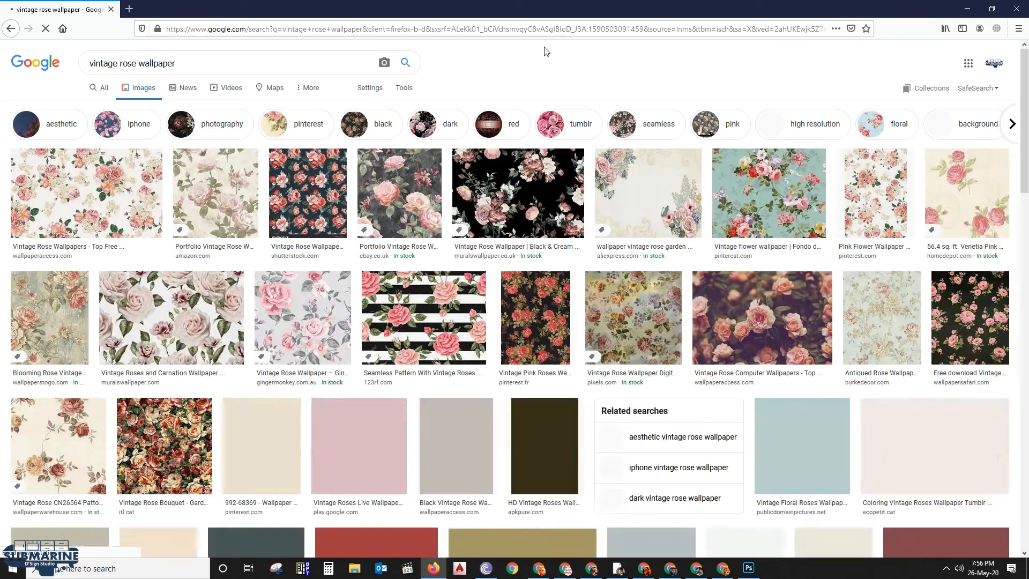
# Find the 99images wallpaper with pink roses on a white background among the related images and copy the image
pyautogui.scroll(-1, 578, 241)
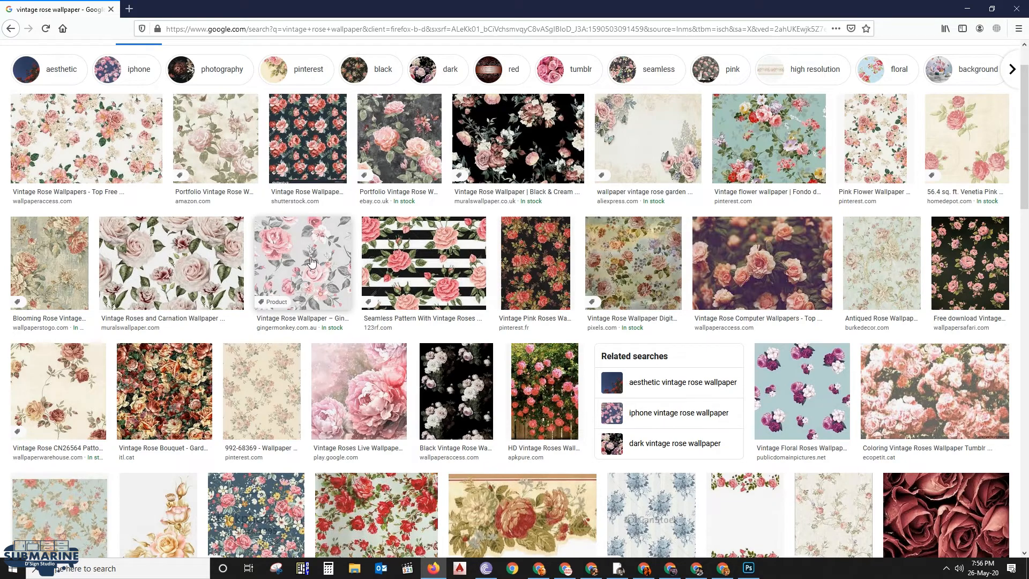
pyautogui.scroll(-3, 317, 265)
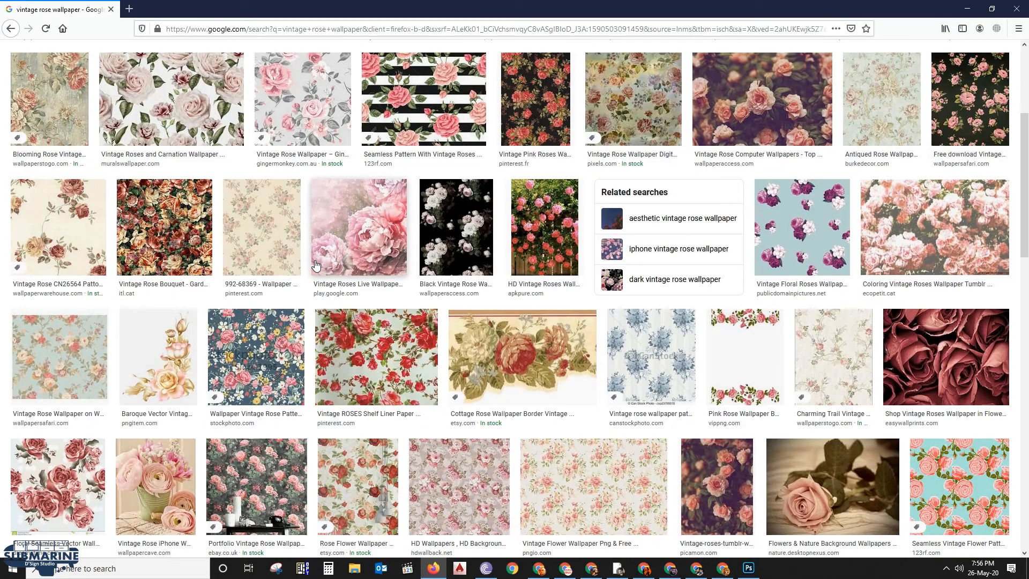
pyautogui.click(62, 352)
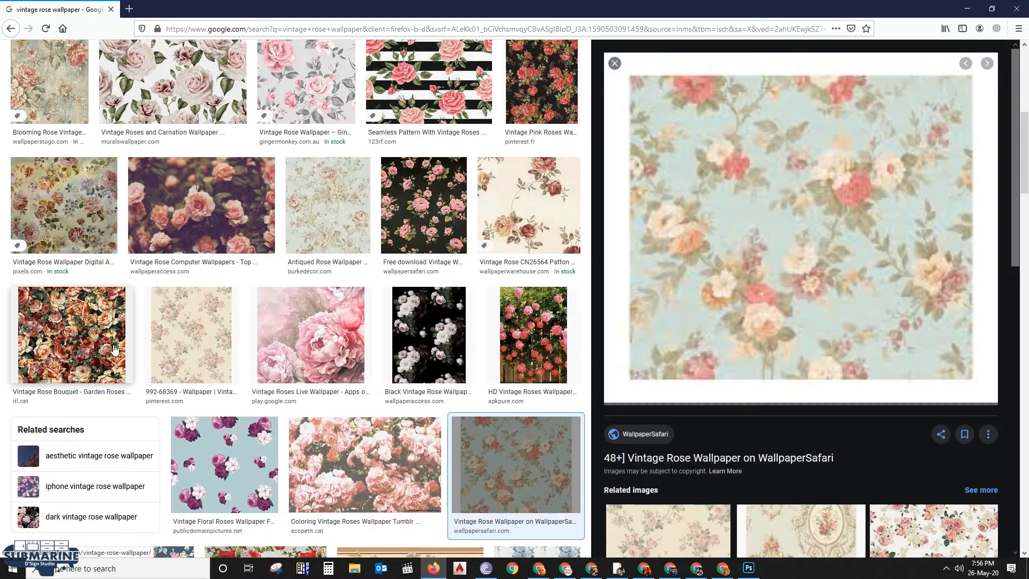
pyautogui.scroll(-3, 761, 206)
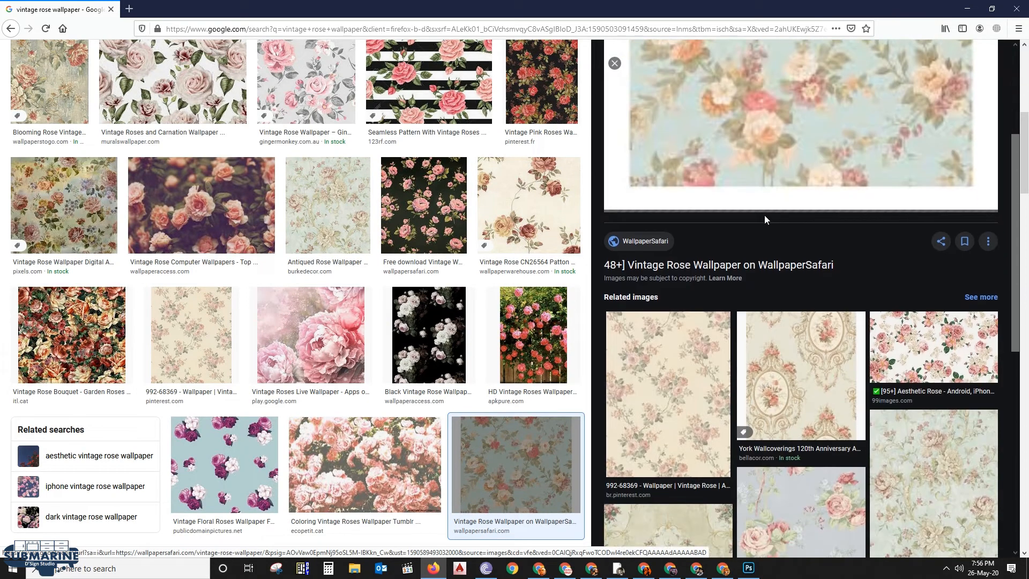
pyautogui.click(924, 335)
pyautogui.scroll(2, 900, 314)
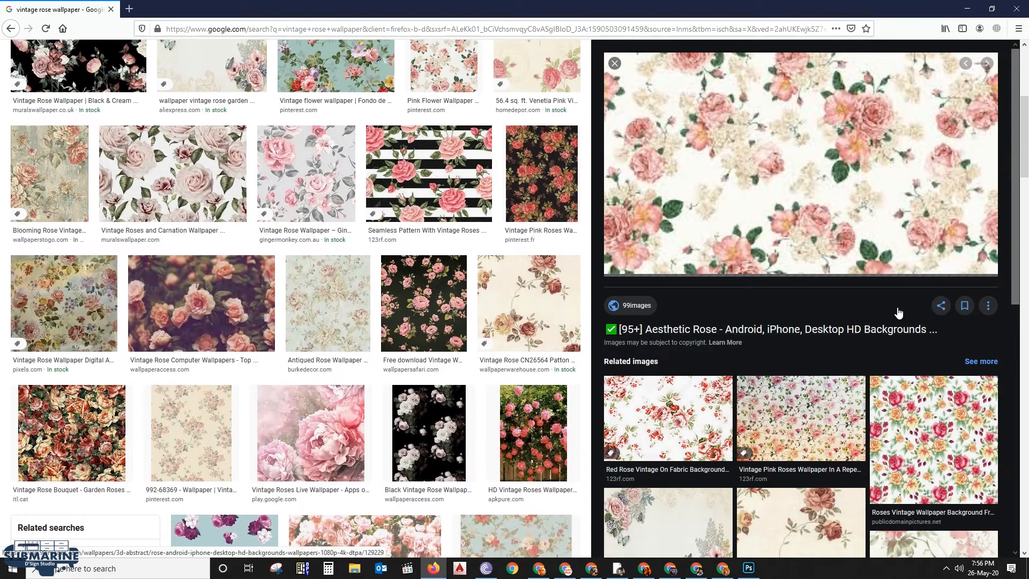
pyautogui.rightClick(823, 145)
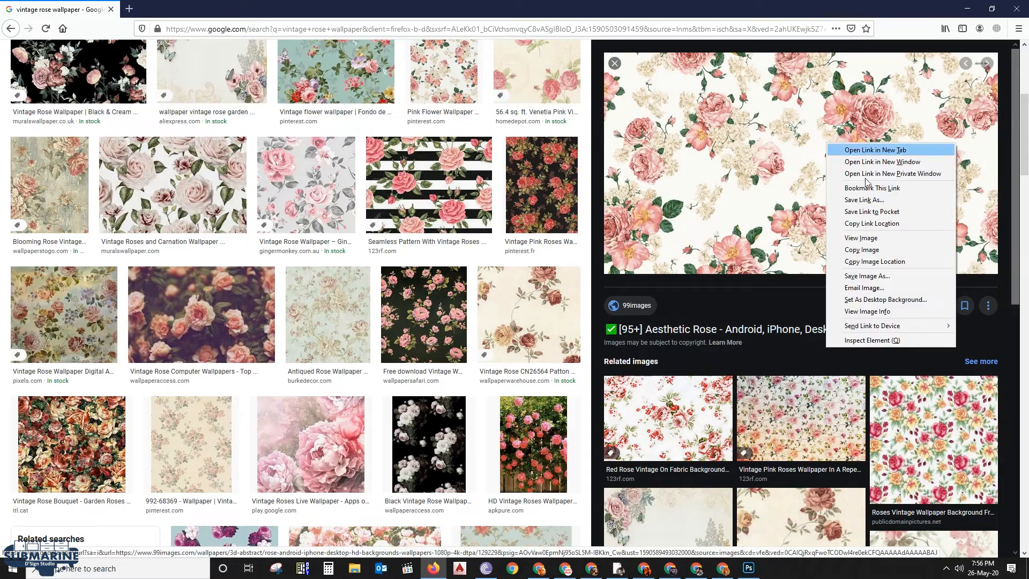
pyautogui.click(857, 251)
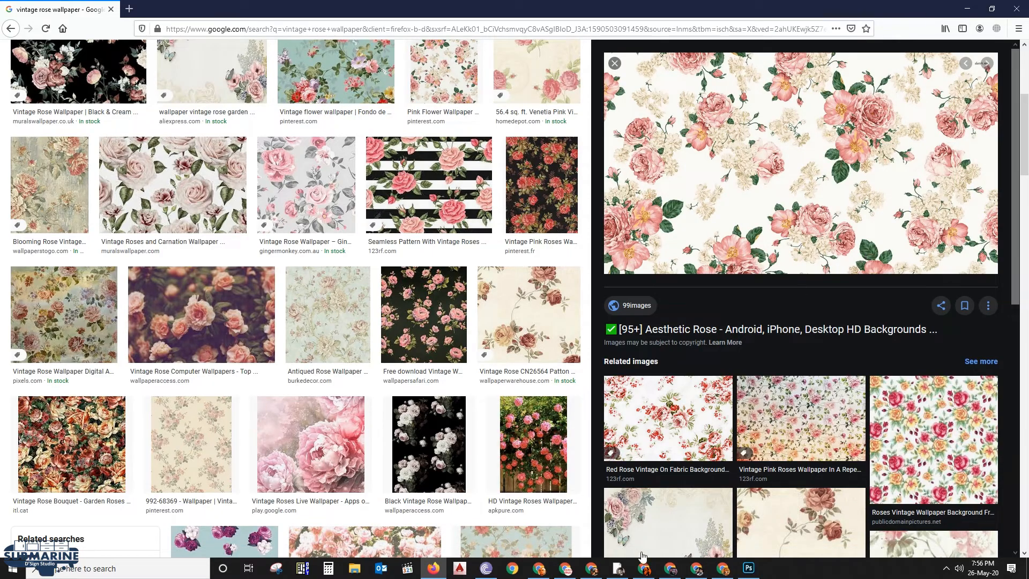
# Switch to Photoshop, paste the rose wallpaper into the document and place its layer beneath the heart photo layer
pyautogui.click(749, 569)
pyautogui.hotkey('ctrl', 'v')
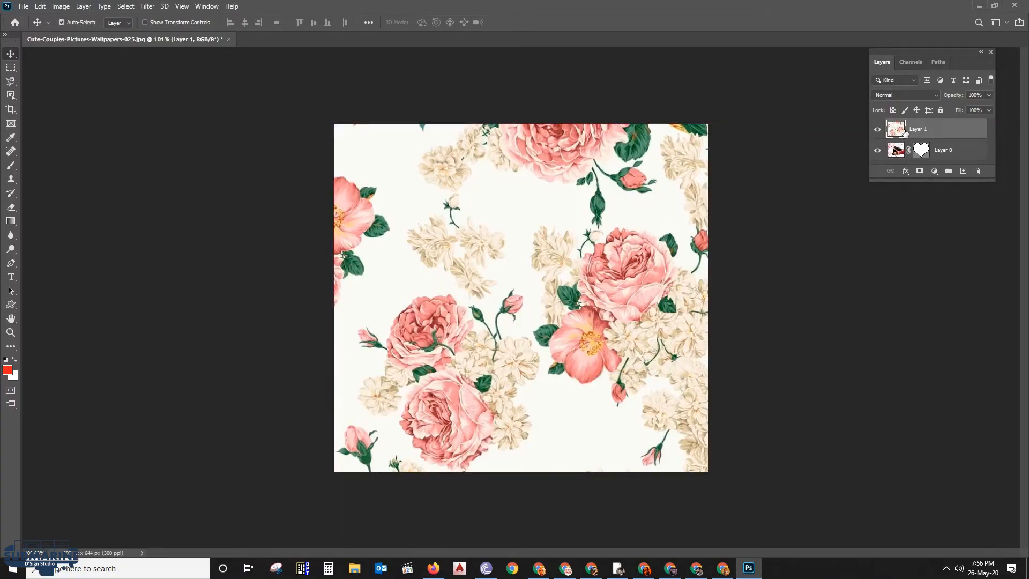
pyautogui.moveTo(918, 182); pyautogui.dragTo(919, 279)
pyautogui.hotkey('ctrl', '[')
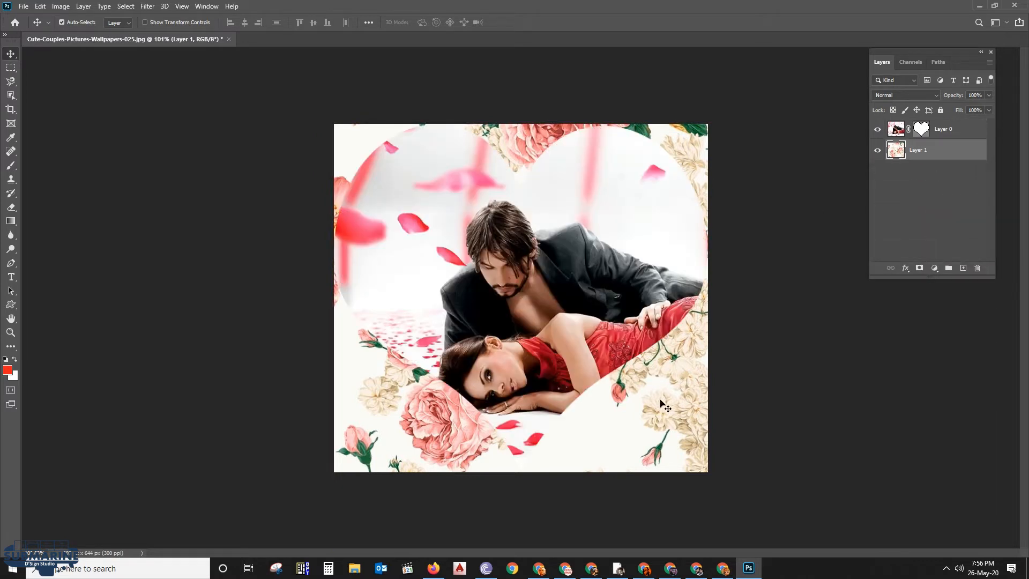
# Add an empty layer beneath the rose wallpaper and sample a red from the woman's dress as the foreground color
pyautogui.click(963, 267)
pyautogui.hotkey('ctrl', '[')
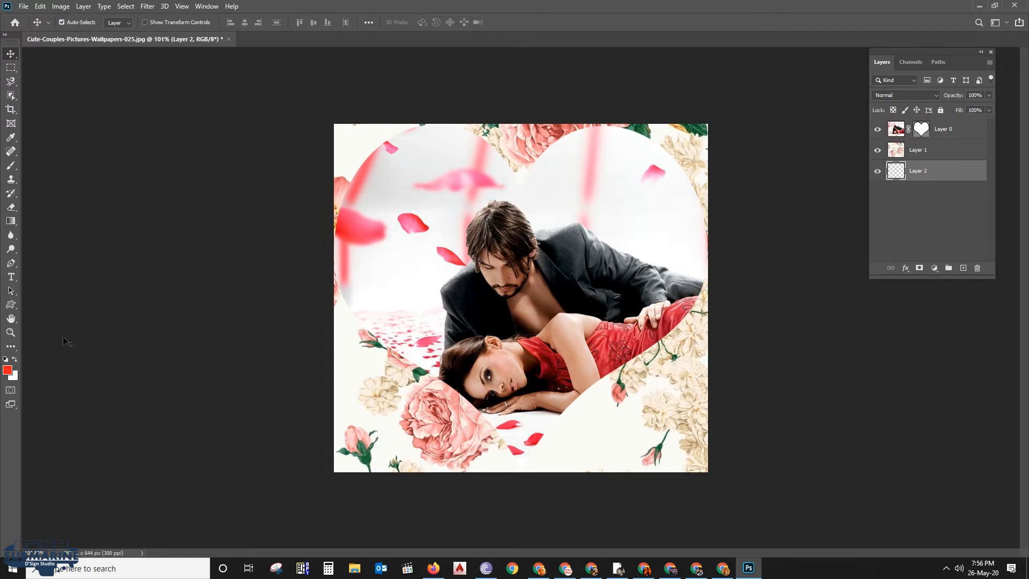
pyautogui.click(7, 370)
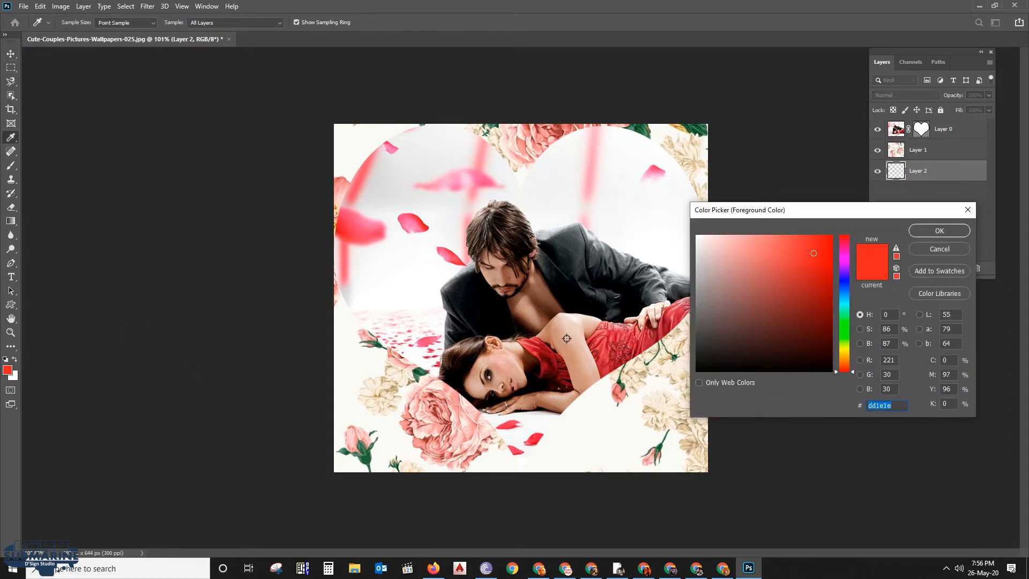
pyautogui.click(604, 354)
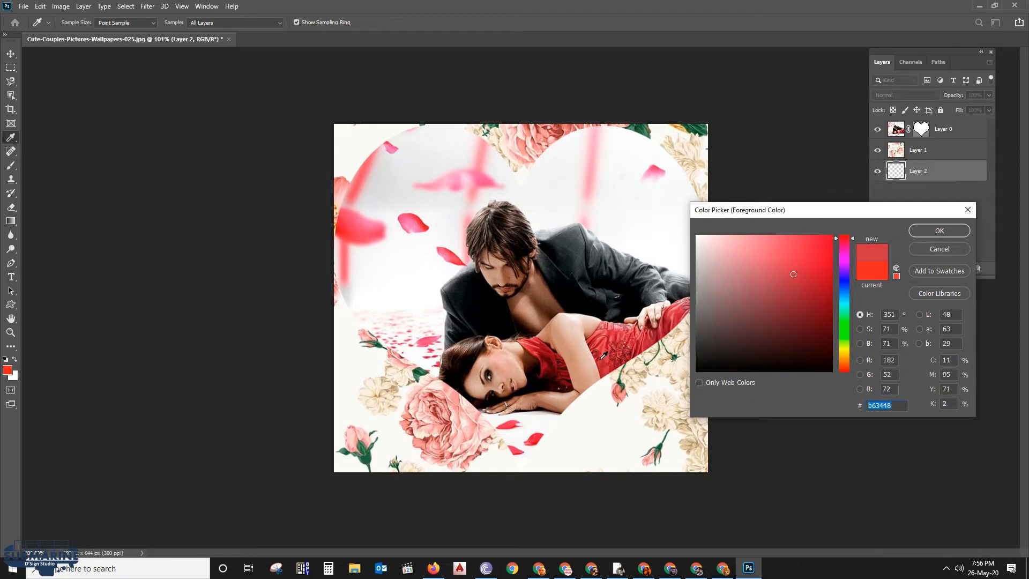
pyautogui.hotkey('ctrl', '+')
pyautogui.hotkey('ctrl', '+')
pyautogui.click(569, 451)
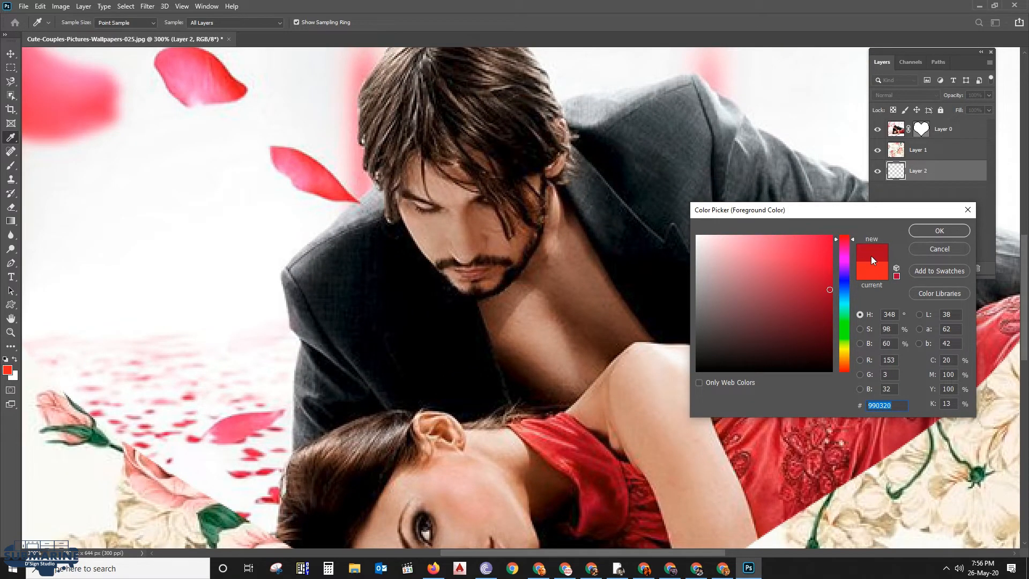
pyautogui.click(934, 232)
# Fill the new bottom layer with the foreground red and check it by temporarily hiding the two layers above
pyautogui.scroll(-3, 680, 243)
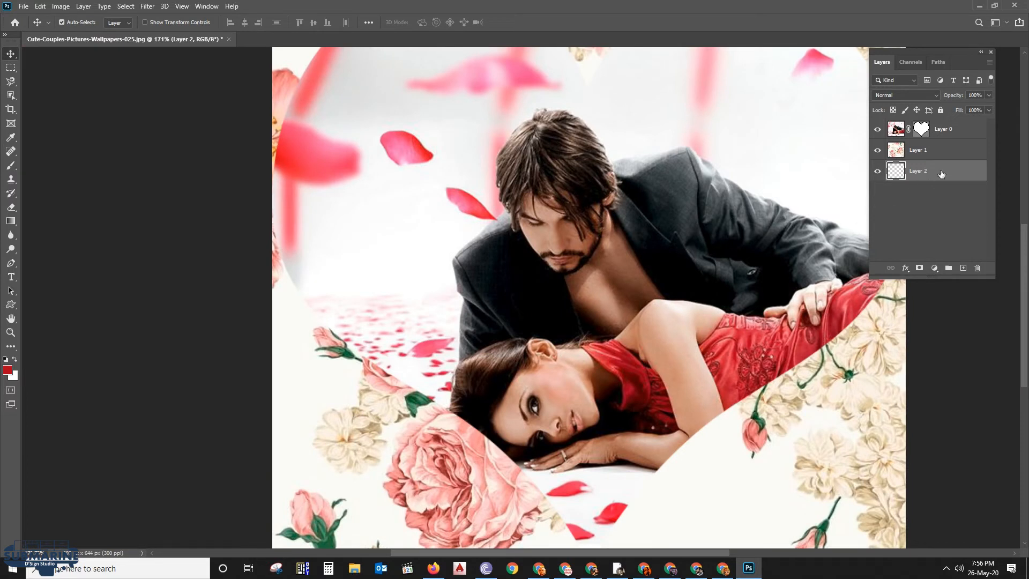
pyautogui.hotkey('ctrl', 'BackSpace')
pyautogui.hotkey('alt', 'BackSpace')
pyautogui.click(878, 150)
pyautogui.click(879, 130)
pyautogui.scroll(-5, 634, 309)
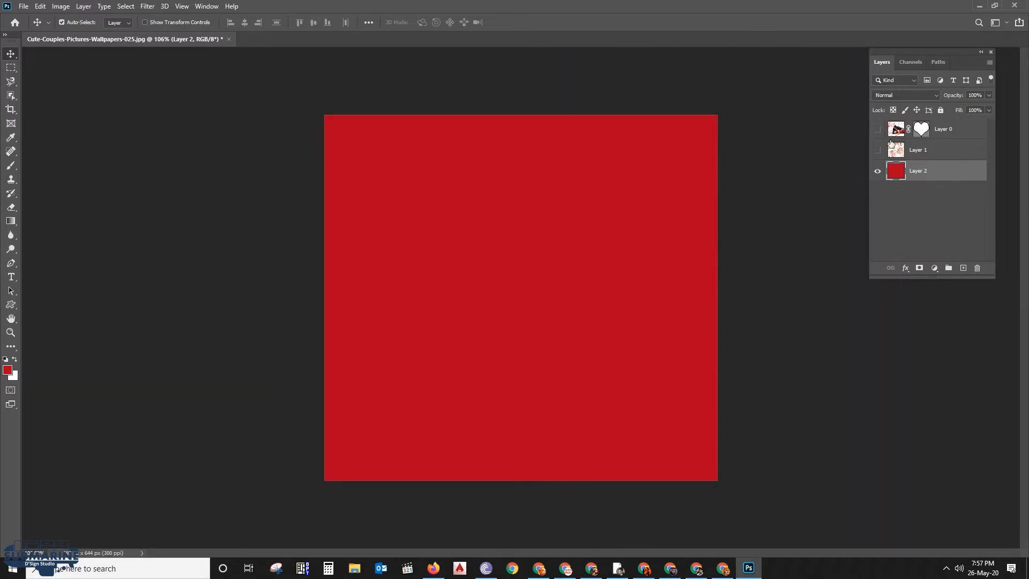
pyautogui.click(878, 130)
pyautogui.click(878, 150)
# Cycle through the blend modes of the rose wallpaper layer and settle on Luminosity
pyautogui.click(919, 151)
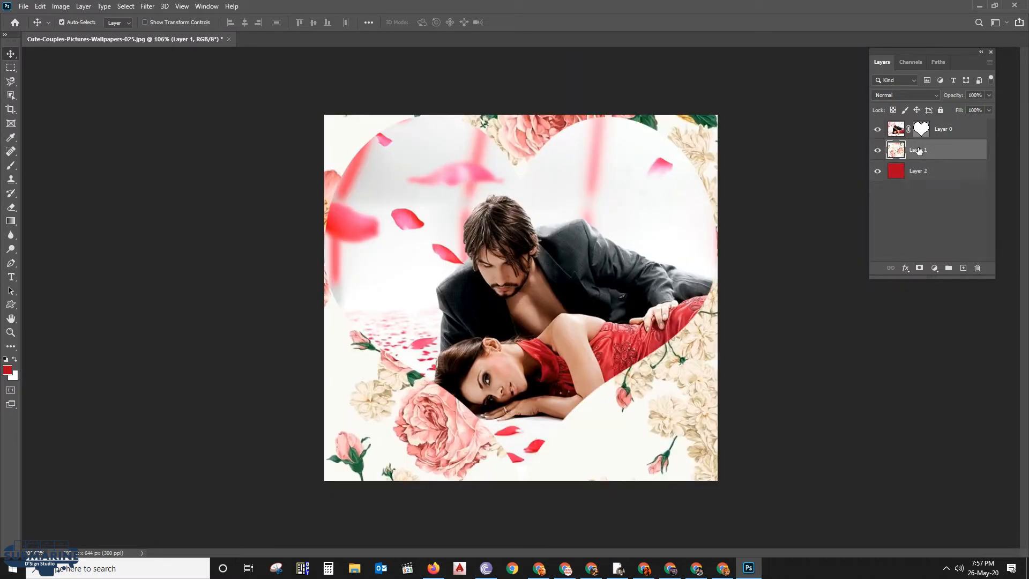
pyautogui.click(919, 95)
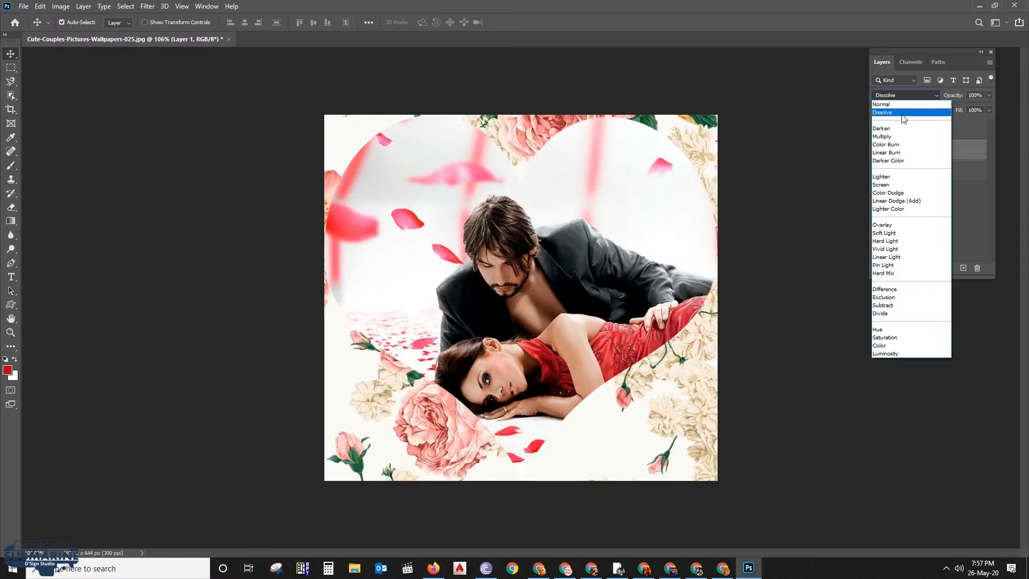
pyautogui.click(905, 113)
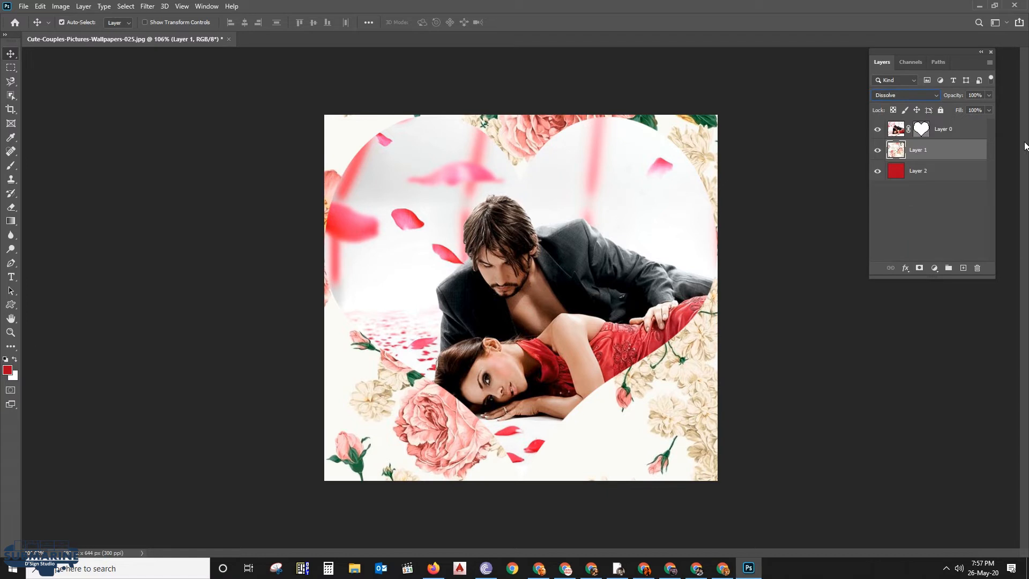
pyautogui.press('Down')
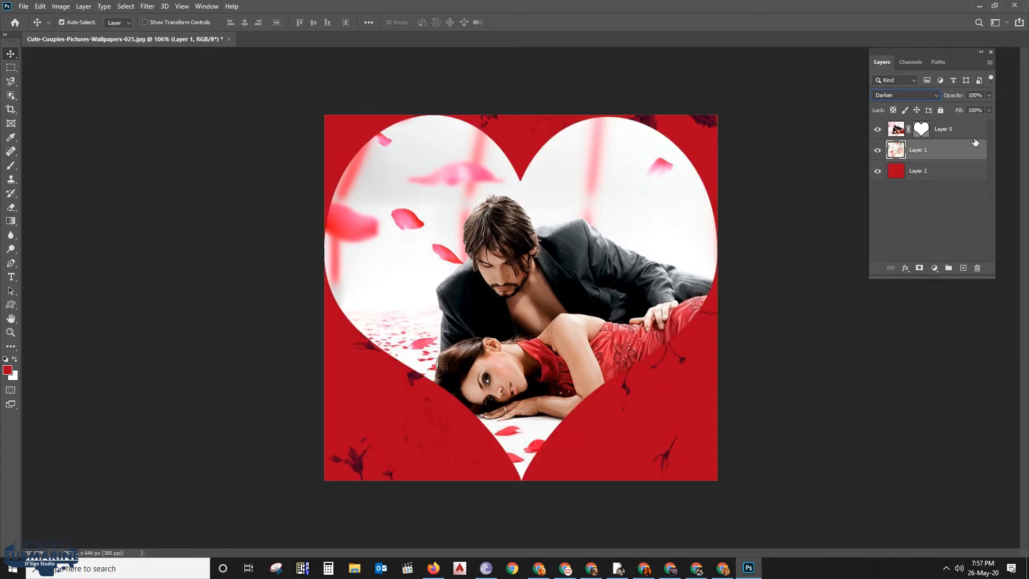
pyautogui.press('Down')
pyautogui.press('Down')
pyautogui.press('Down')
pyautogui.press('Down')
pyautogui.press('Down')
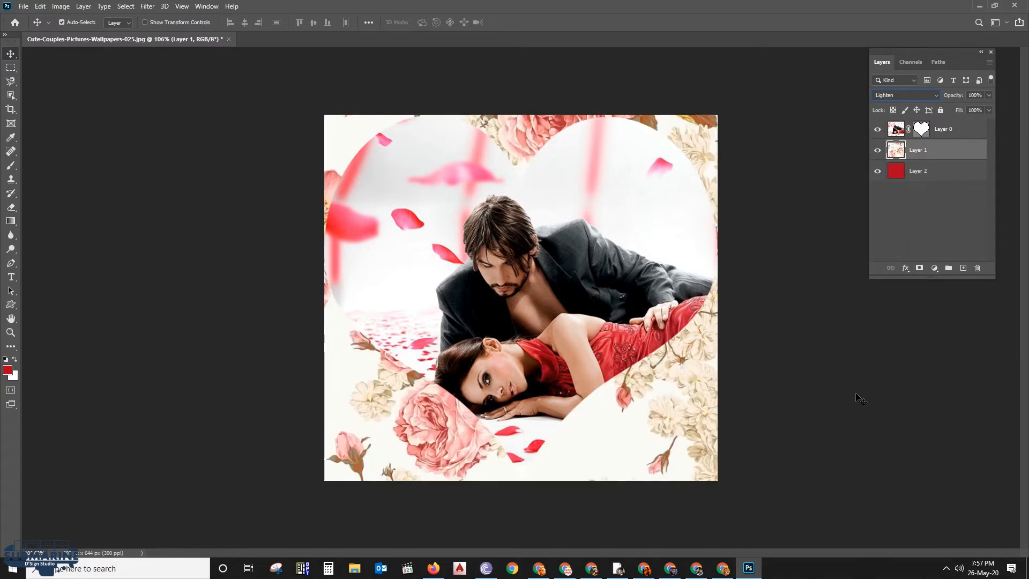
pyautogui.press('Down')
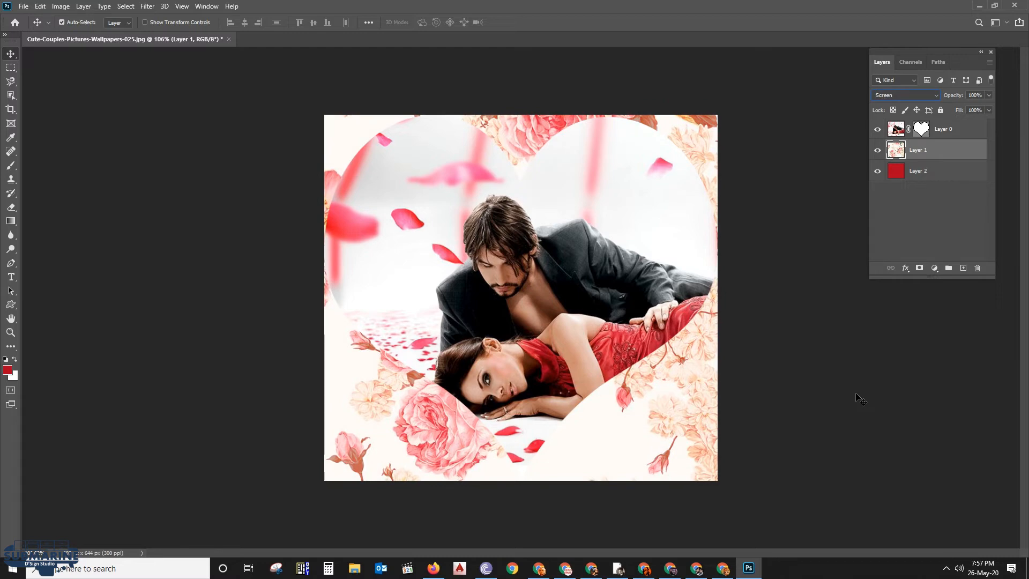
pyautogui.press('Down')
pyautogui.press('Down')
pyautogui.press('Down')
pyautogui.press('Down')
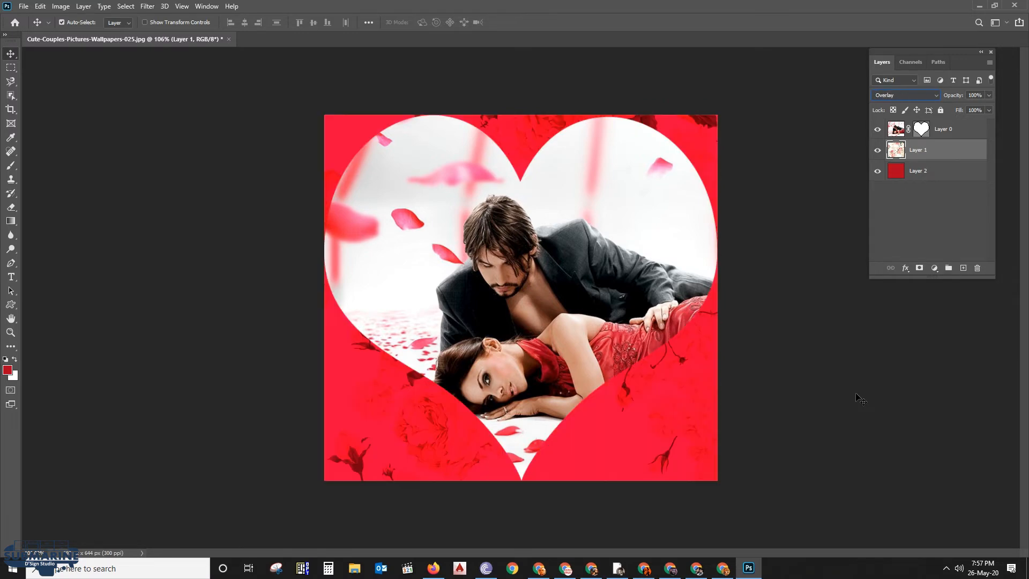
pyautogui.press('Down')
pyautogui.press('Down')
pyautogui.press('Down')
pyautogui.press('Down')
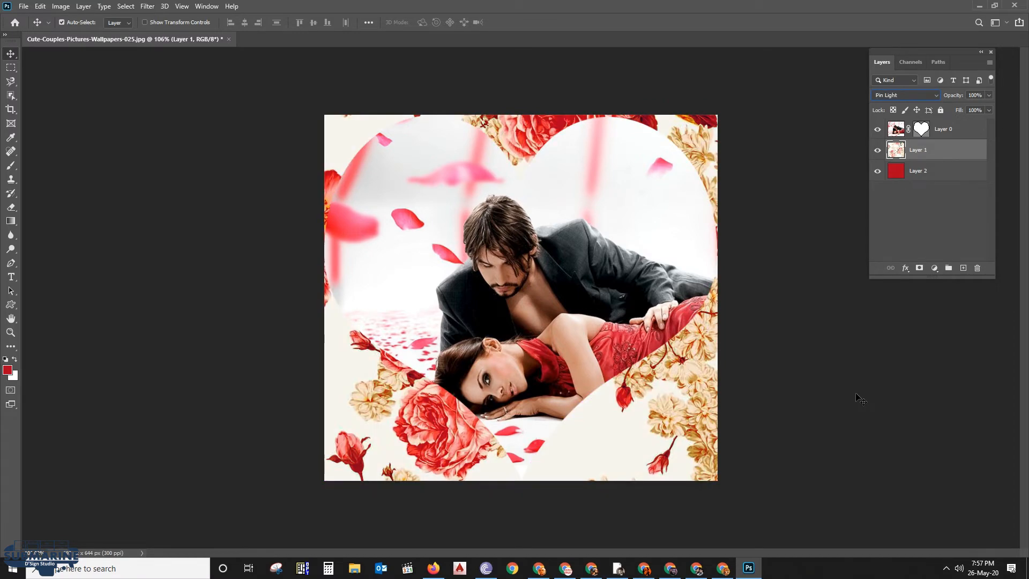
pyautogui.press('Down')
pyautogui.press('Down')
pyautogui.press('Down')
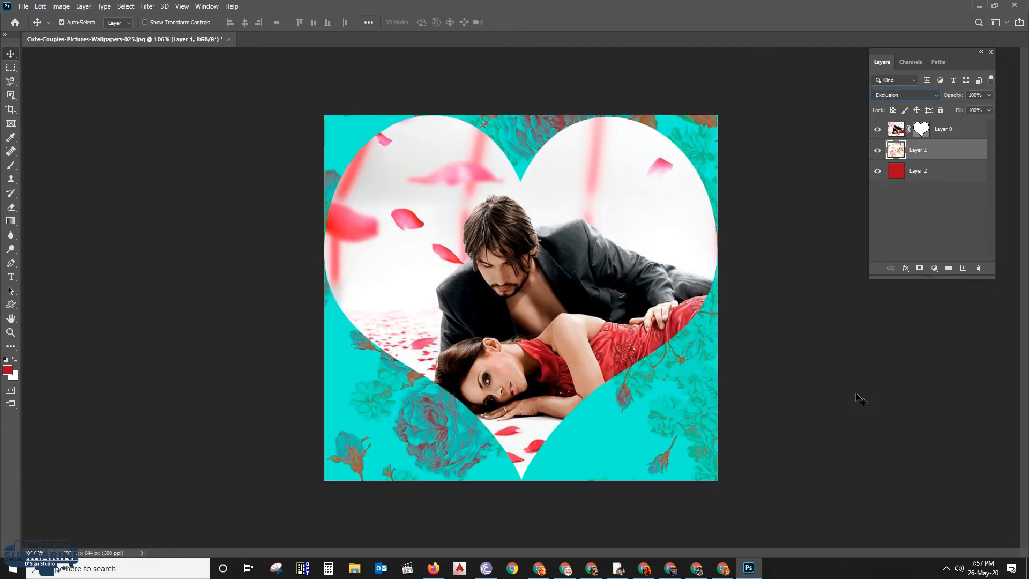
pyautogui.press('Down')
pyautogui.press('Down')
pyautogui.press('Down')
pyautogui.press('Down')
pyautogui.press('Down')
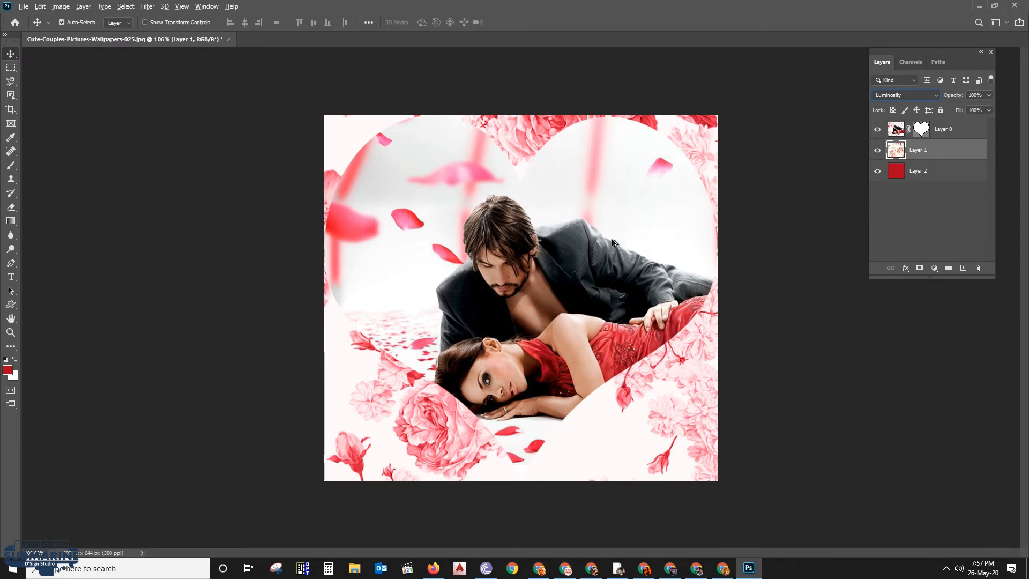
pyautogui.click(919, 185)
# Add a Stroke layer style to the heart photo layer with a size of 10 px and position Outside
pyautogui.click(949, 129)
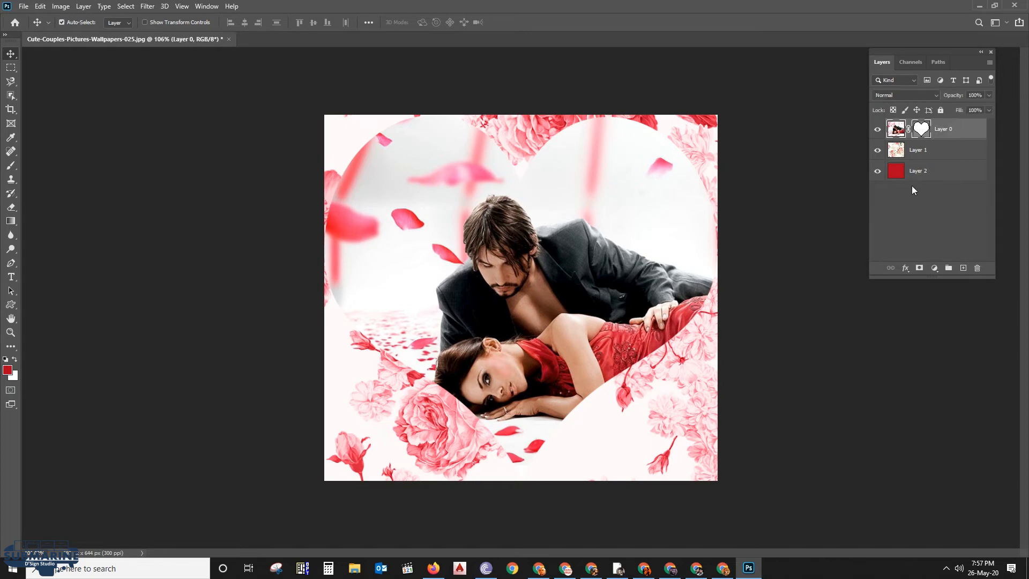
pyautogui.click(906, 268)
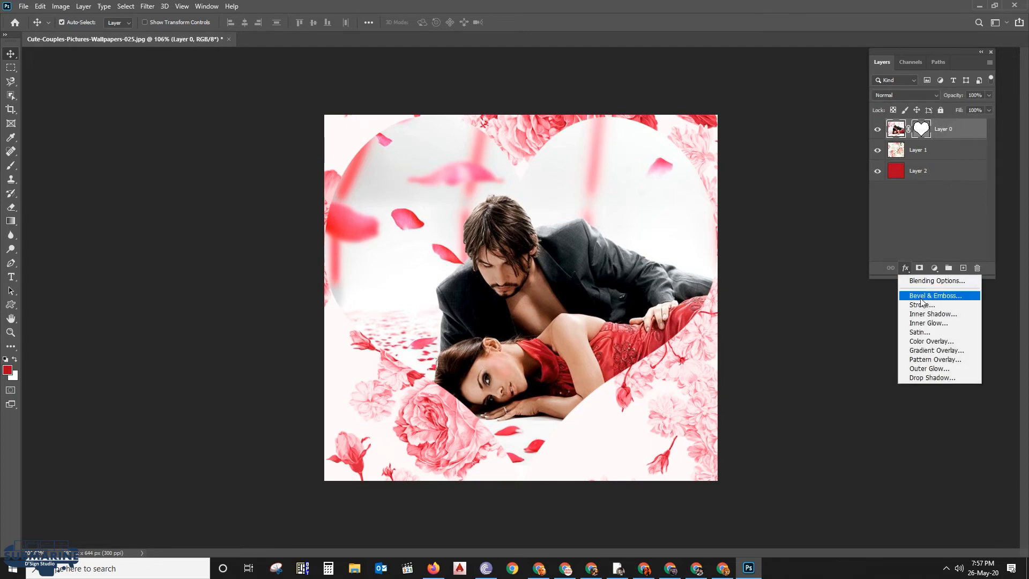
pyautogui.click(942, 305)
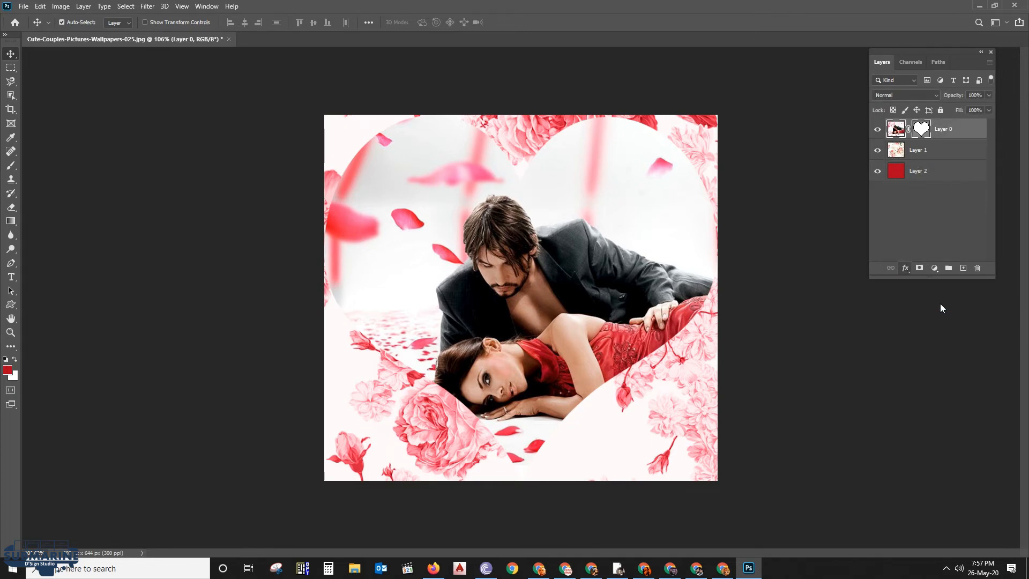
pyautogui.moveTo(802, 170); pyautogui.dragTo(758, 151)
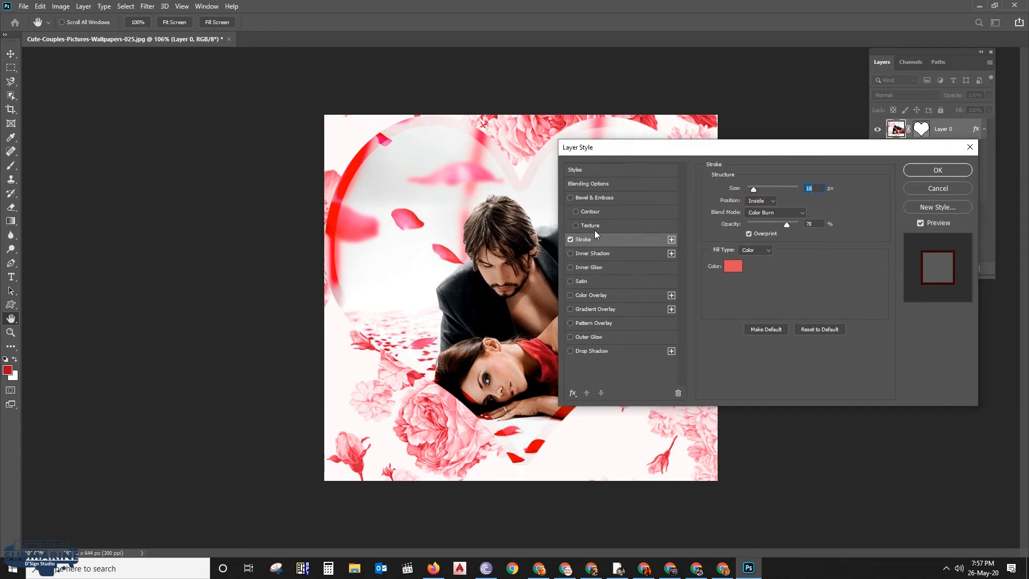
pyautogui.moveTo(753, 191); pyautogui.dragTo(752, 191)
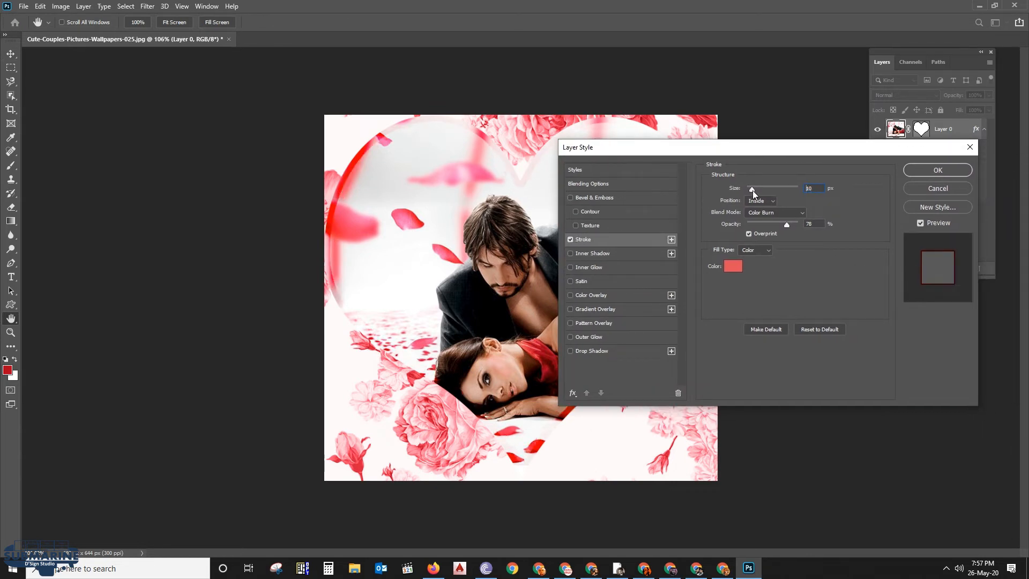
pyautogui.click(760, 201)
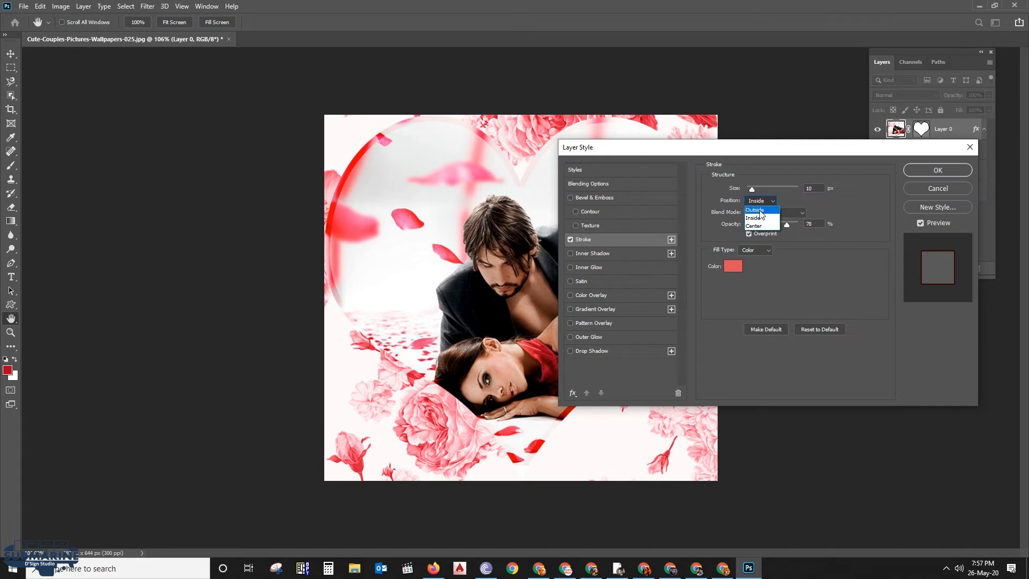
pyautogui.click(759, 211)
# Set the color of the heart's stroke to black
pyautogui.click(735, 270)
pyautogui.moveTo(736, 260)
pyautogui.mouseDown()
pyautogui.moveTo(815, 360)
pyautogui.moveTo(918, 394)
pyautogui.mouseUp()
pyautogui.click(918, 229)
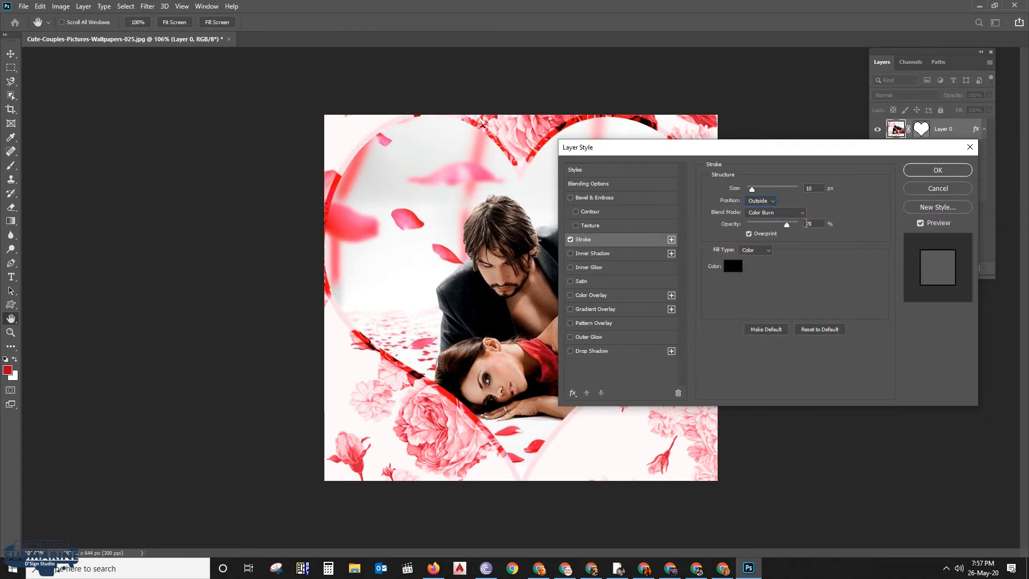
# Set the heart stroke's opacity to 100% and its blend mode to Normal
pyautogui.moveTo(778, 225)
pyautogui.mouseDown()
pyautogui.moveTo(757, 223)
pyautogui.moveTo(818, 226)
pyautogui.mouseUp()
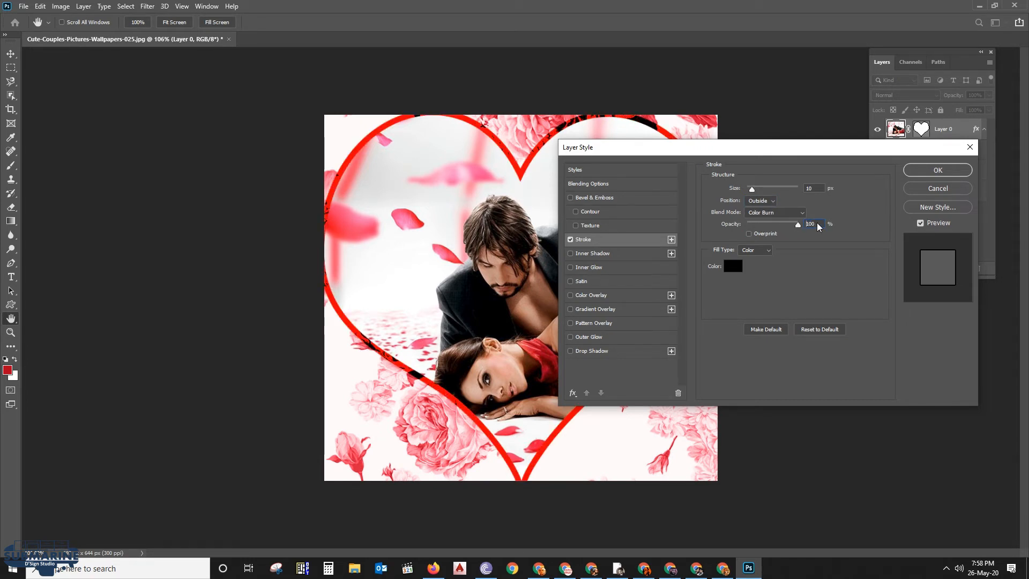
pyautogui.click(774, 212)
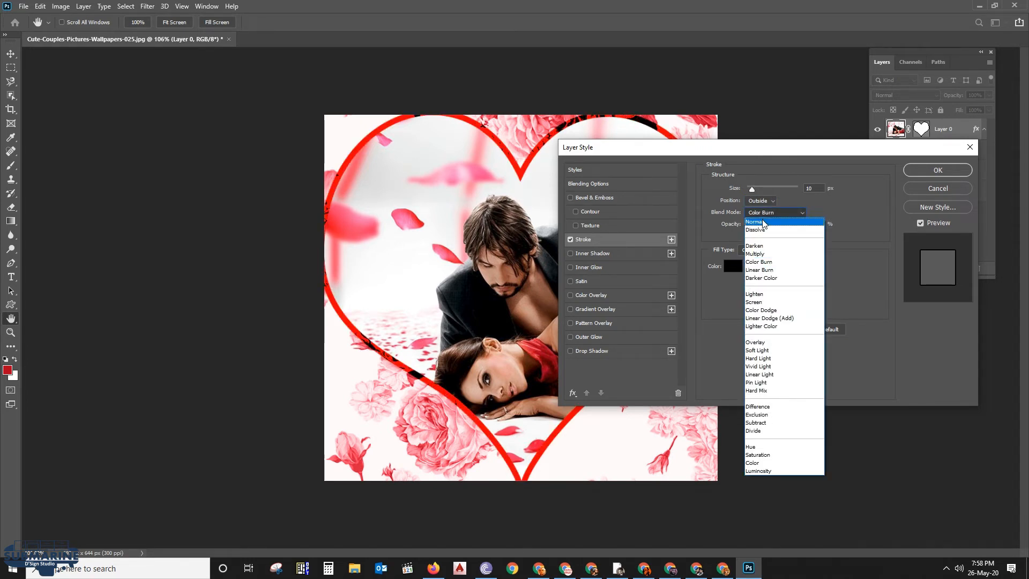
pyautogui.click(762, 183)
pyautogui.moveTo(742, 153)
pyautogui.mouseDown()
pyautogui.moveTo(835, 319)
pyautogui.moveTo(830, 384)
pyautogui.moveTo(224, 261)
pyautogui.moveTo(796, 252)
pyautogui.moveTo(773, 197)
pyautogui.mouseUp()
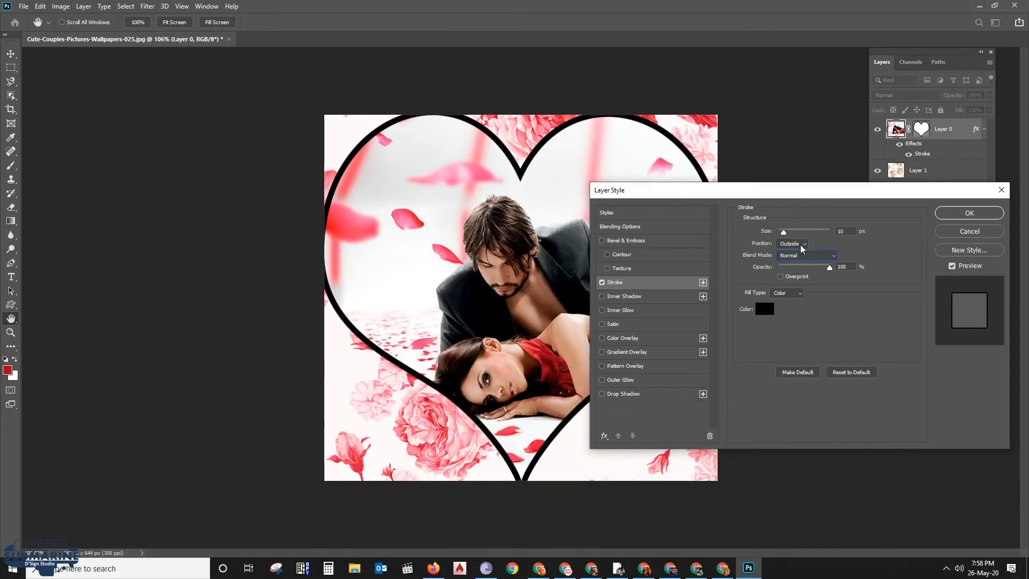
# Set the heart stroke's position to Inside and reduce its size to 6 px
pyautogui.click(795, 260)
pyautogui.moveTo(775, 196)
pyautogui.mouseDown()
pyautogui.moveTo(886, 446)
pyautogui.moveTo(845, 449)
pyautogui.moveTo(824, 187)
pyautogui.mouseUp()
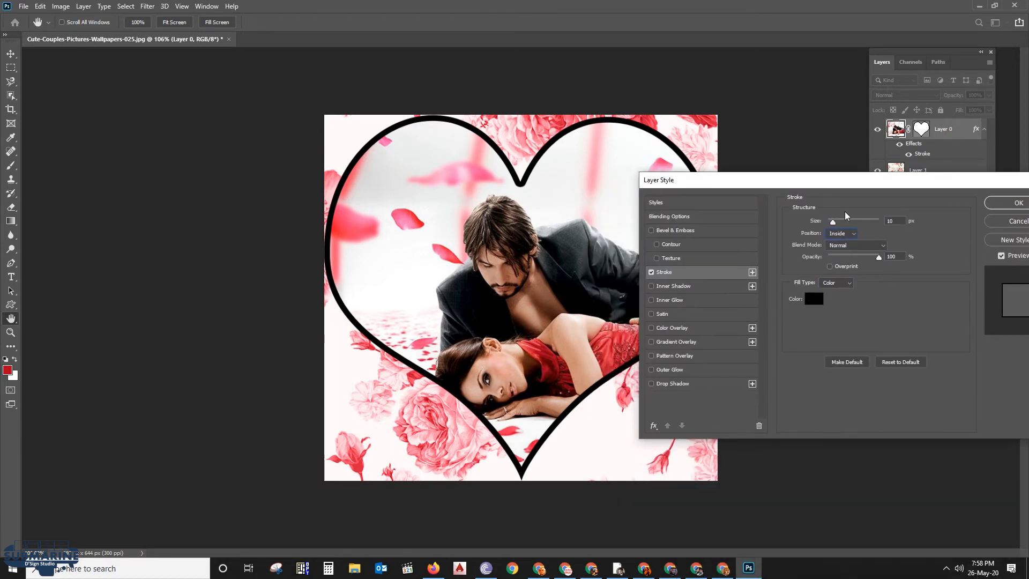
pyautogui.click(857, 245)
pyautogui.click(860, 253)
pyautogui.moveTo(834, 221)
pyautogui.mouseDown()
pyautogui.moveTo(847, 219)
pyautogui.moveTo(831, 223)
pyautogui.mouseUp()
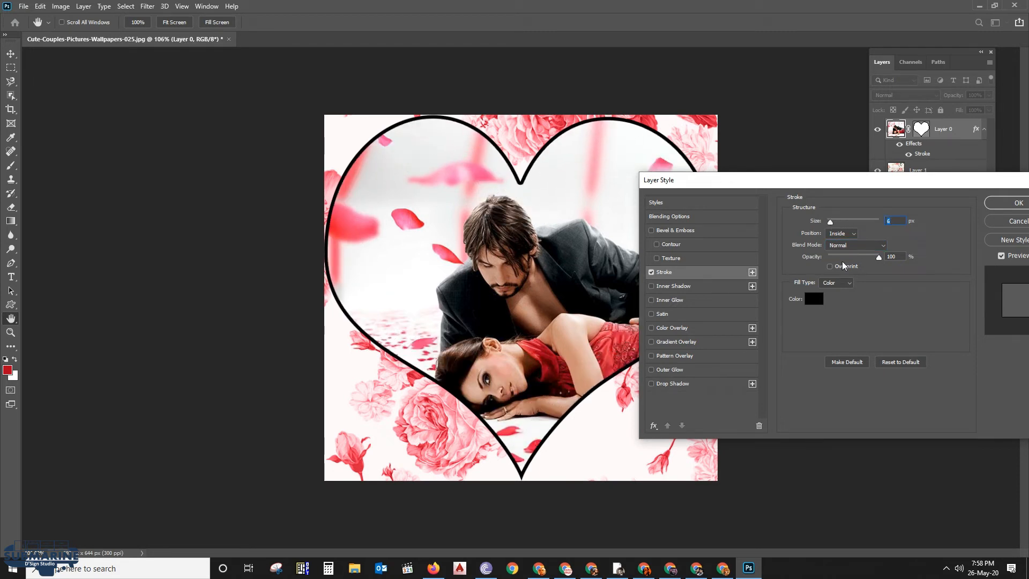
# Change the stroke's fill type to a black-to-white linear Gradient and set its angle to 139°
pyautogui.click(844, 282)
pyautogui.click(838, 297)
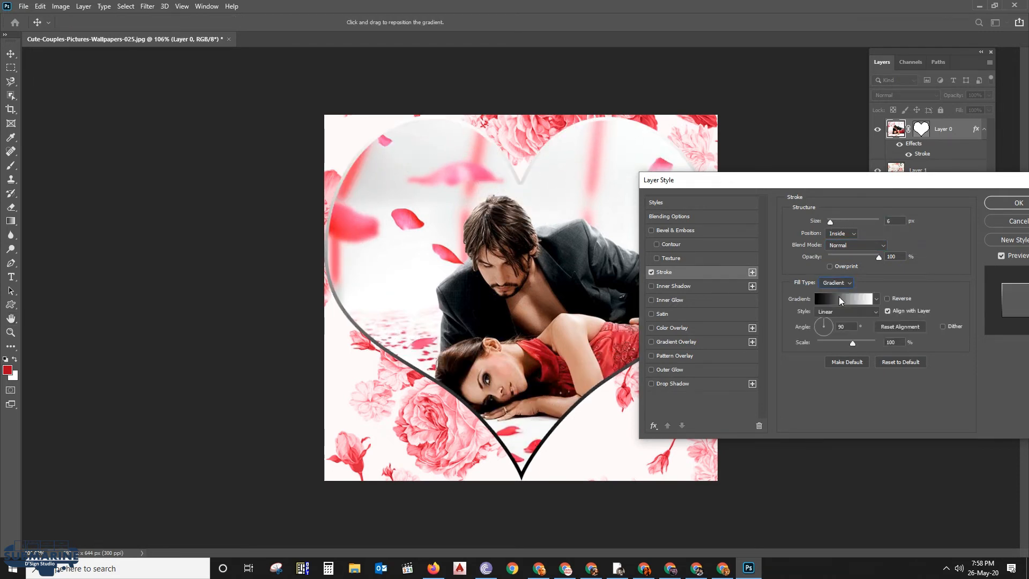
pyautogui.moveTo(774, 184); pyautogui.dragTo(755, 191)
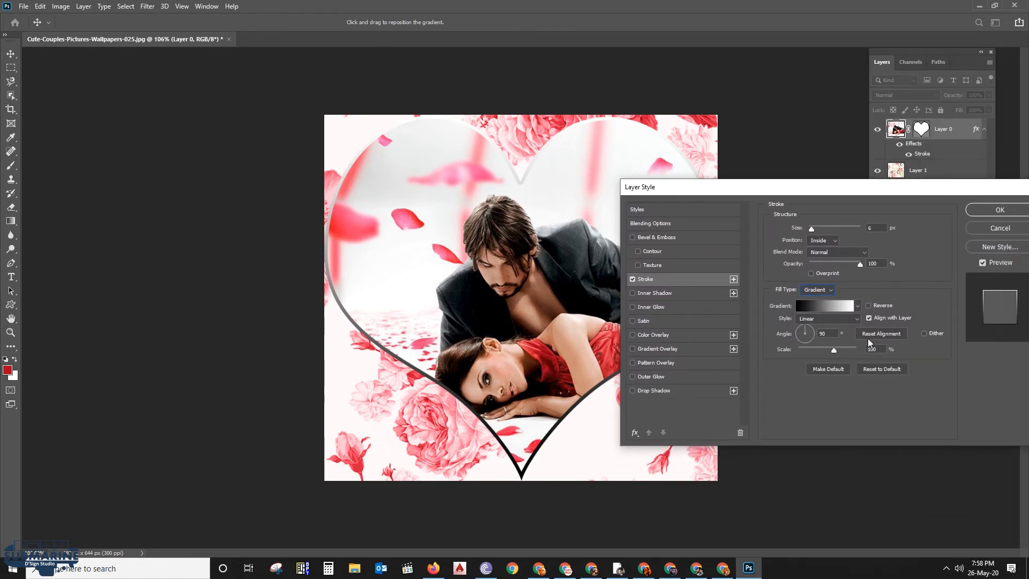
pyautogui.moveTo(809, 333); pyautogui.dragTo(799, 330)
pyautogui.moveTo(776, 194); pyautogui.dragTo(816, 195)
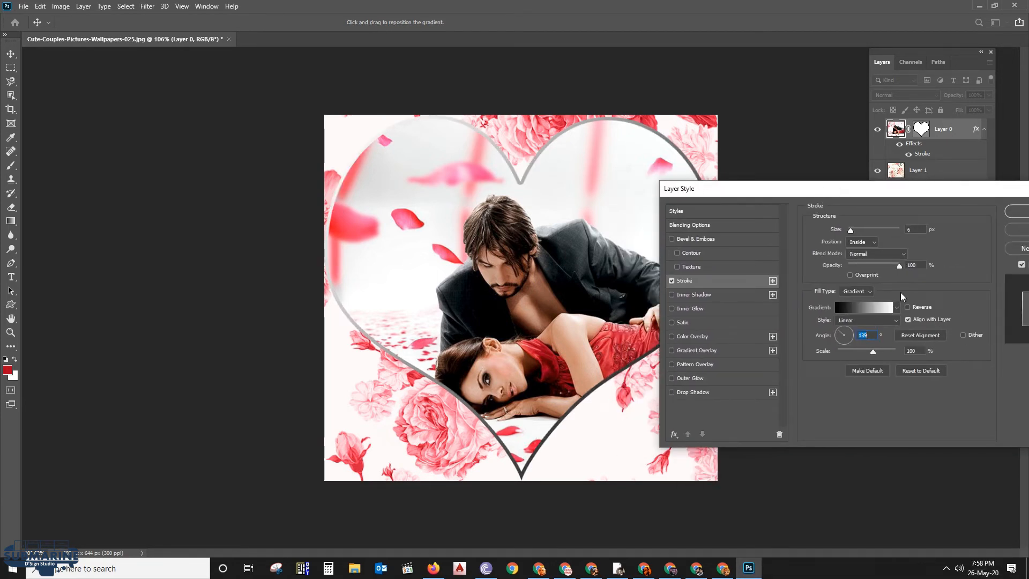
# Step through the darkening blend modes for the gradient stroke and try Linear Burn
pyautogui.click(869, 291)
pyautogui.click(860, 302)
pyautogui.click(874, 254)
pyautogui.click(872, 275)
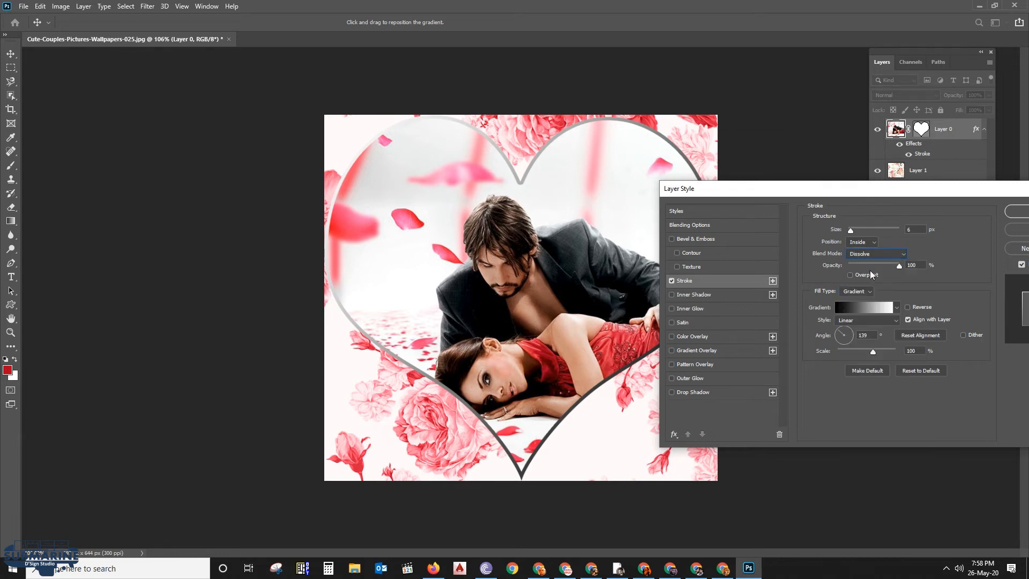
pyautogui.press('Down')
pyautogui.press('Down')
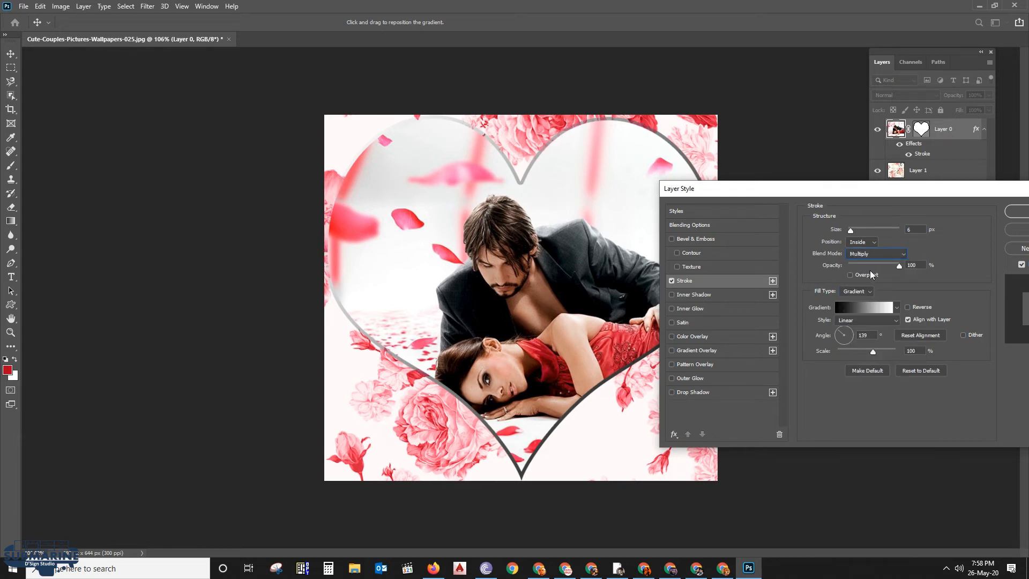
pyautogui.press('Down')
pyautogui.press('Down')
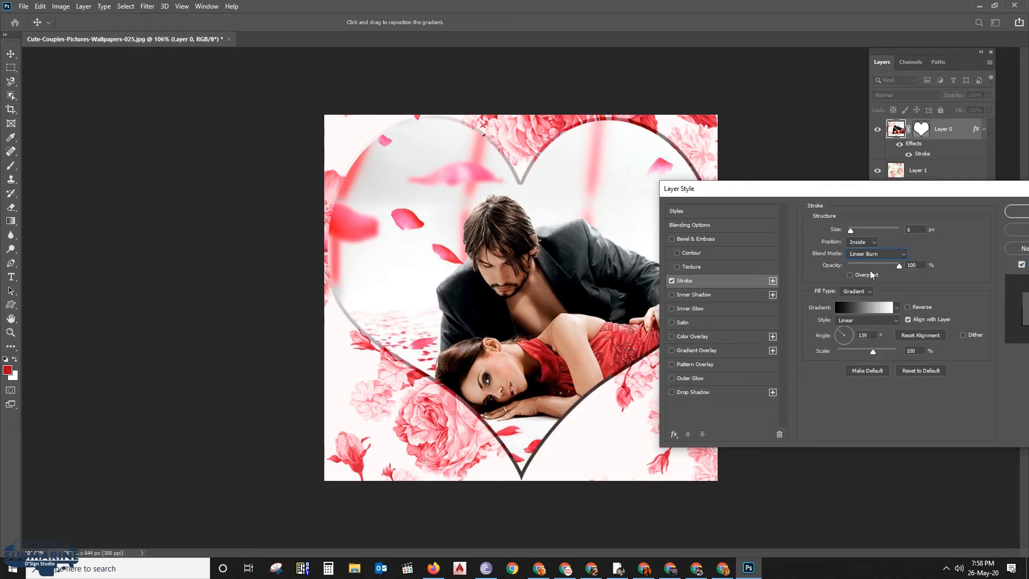
pyautogui.moveTo(862, 194); pyautogui.dragTo(765, 193)
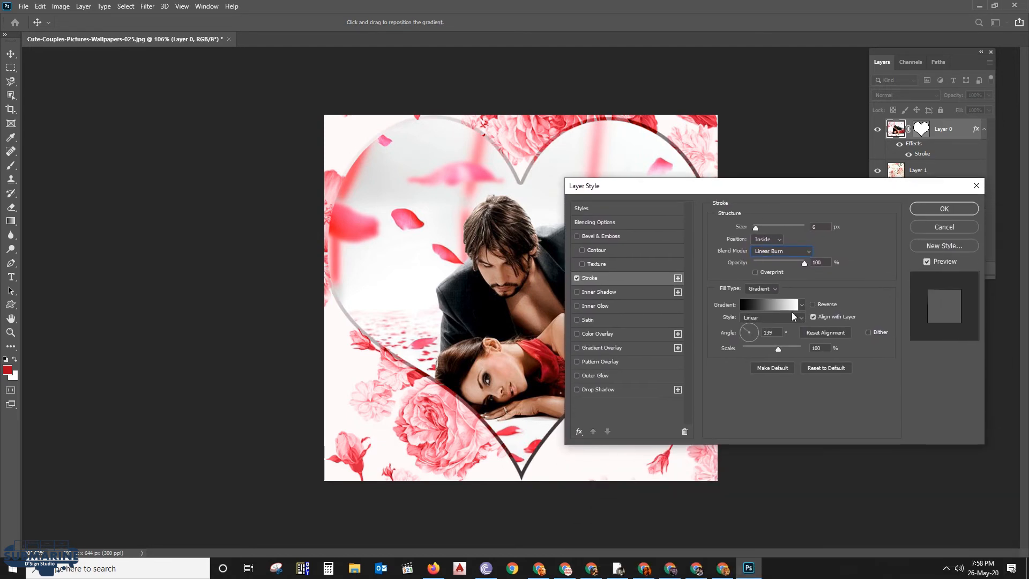
# Enable Bevel & Emboss on the heart photo layer and set its style to Emboss
pyautogui.click(576, 236)
pyautogui.moveTo(614, 188); pyautogui.dragTo(727, 217)
pyautogui.click(715, 266)
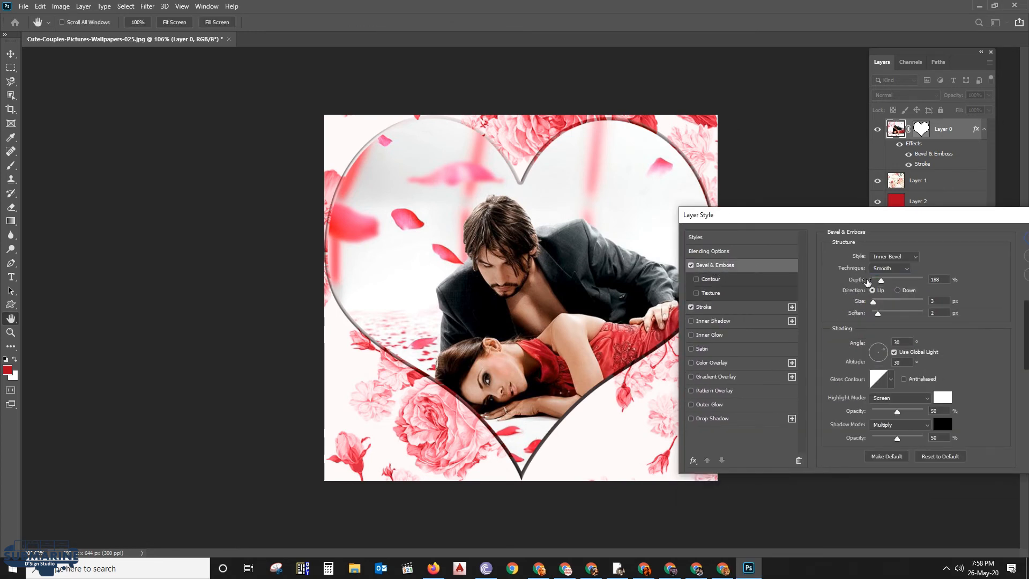
pyautogui.click(894, 256)
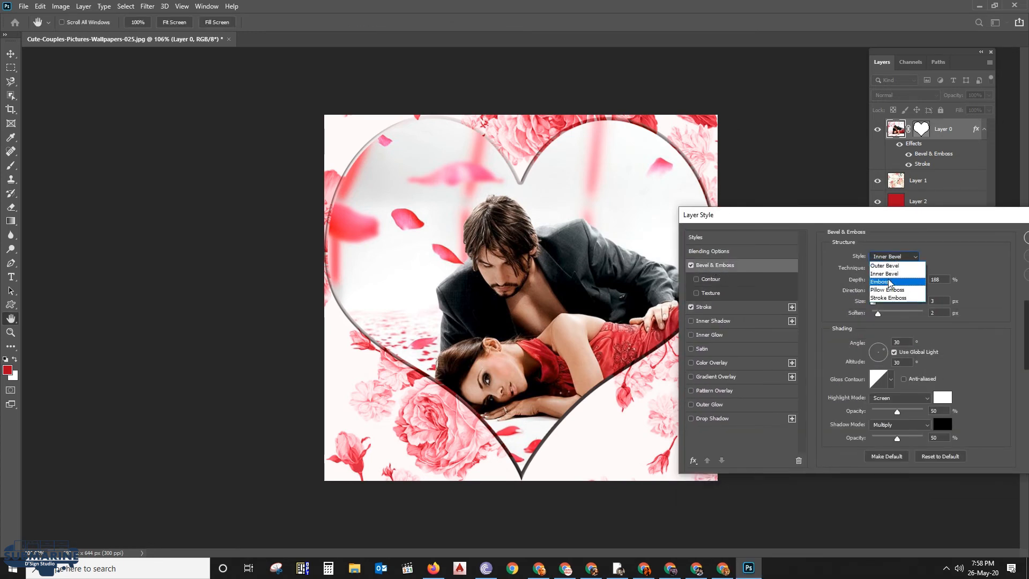
pyautogui.click(889, 283)
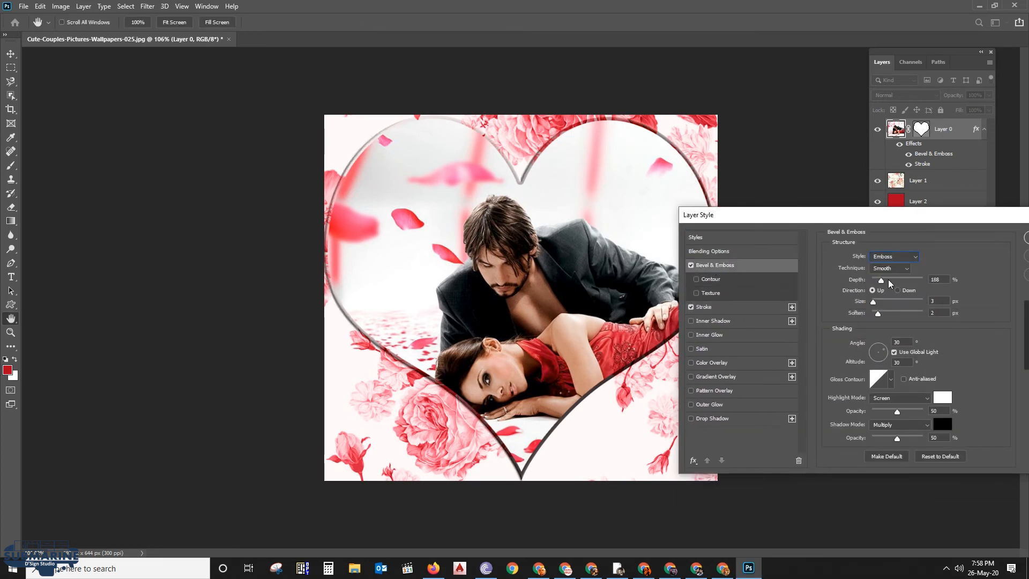
# Set the heart stroke's blend mode to Darker Color and apply the layer style
pyautogui.click(705, 307)
pyautogui.moveTo(918, 293); pyautogui.dragTo(916, 294)
pyautogui.click(887, 282)
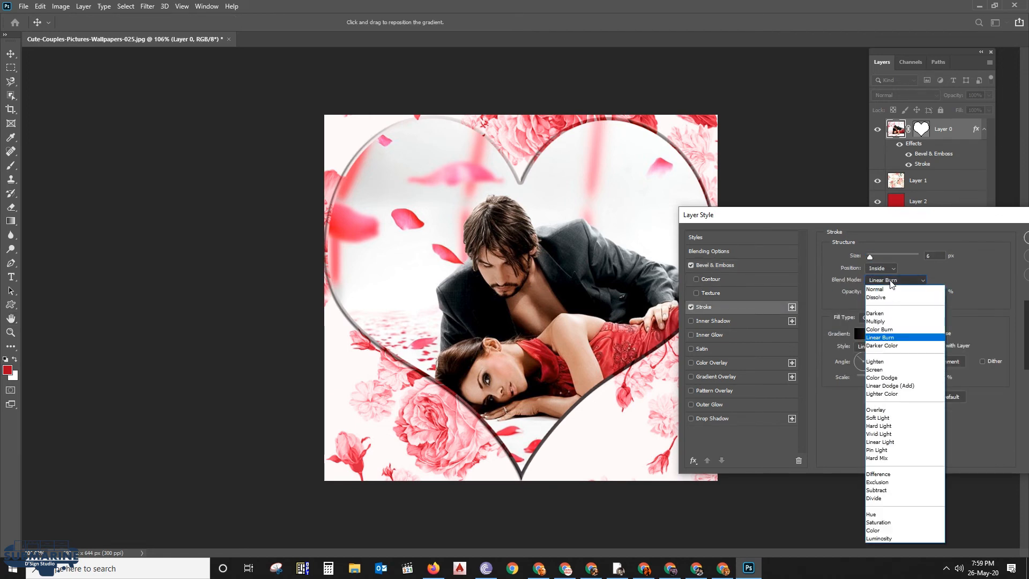
pyautogui.click(893, 348)
pyautogui.moveTo(821, 234); pyautogui.dragTo(611, 240)
pyautogui.click(845, 251)
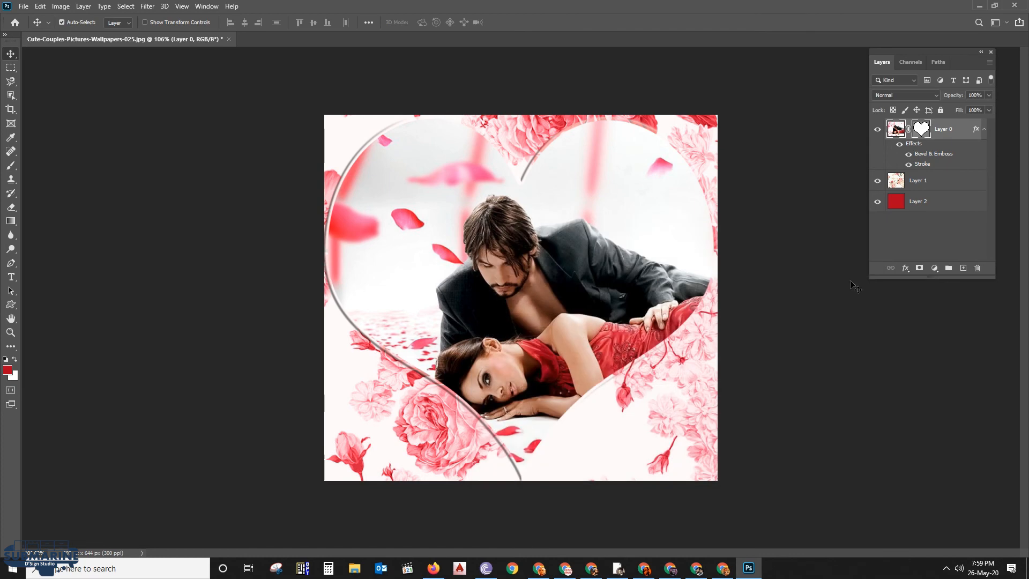
# Examine the heart composition enlarged and centered in full screen mode
pyautogui.scroll(2, 647, 339)
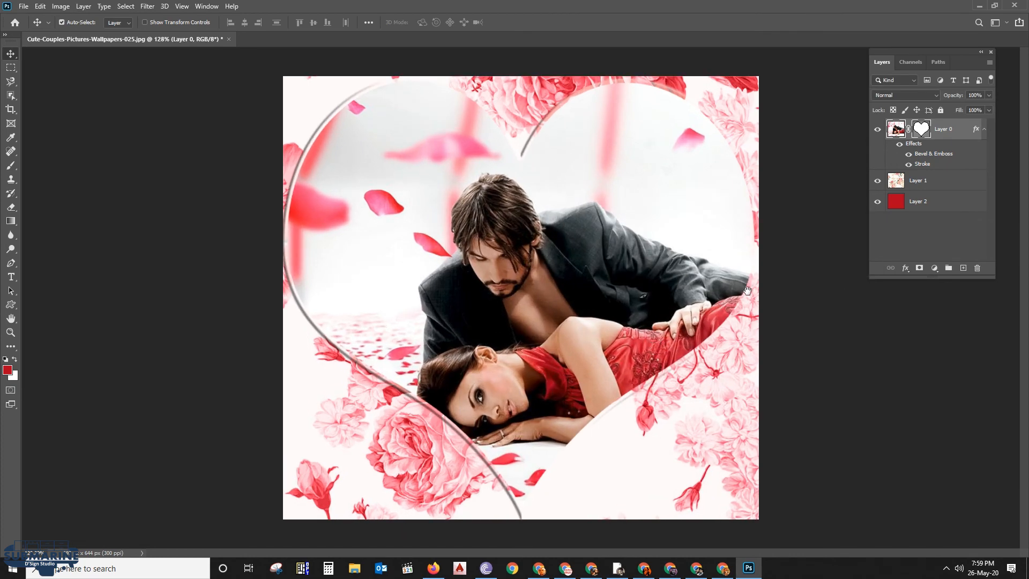
pyautogui.press('f')
pyautogui.press('f')
pyautogui.scroll(3, 772, 320)
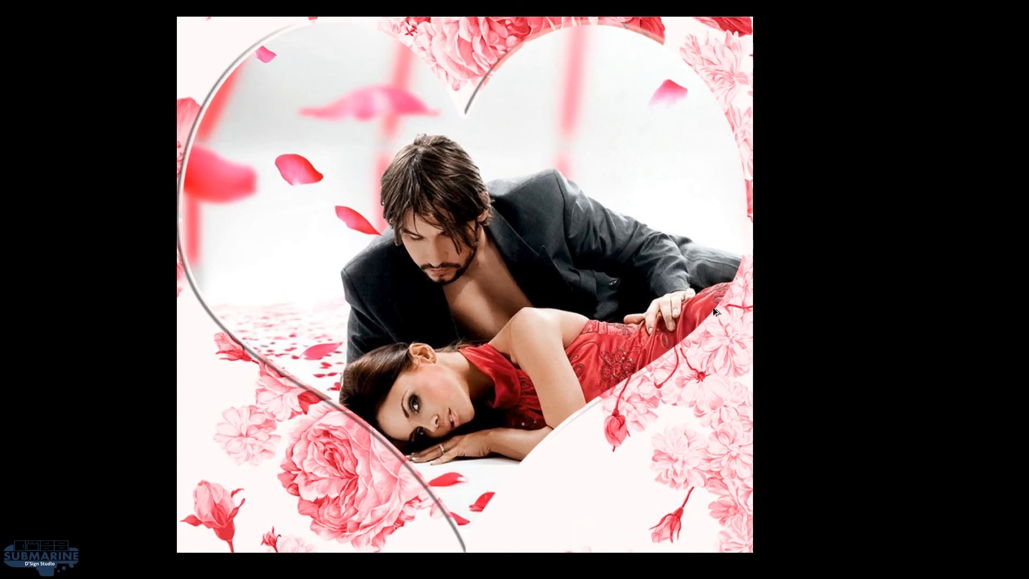
pyautogui.moveTo(680, 307); pyautogui.dragTo(738, 307)
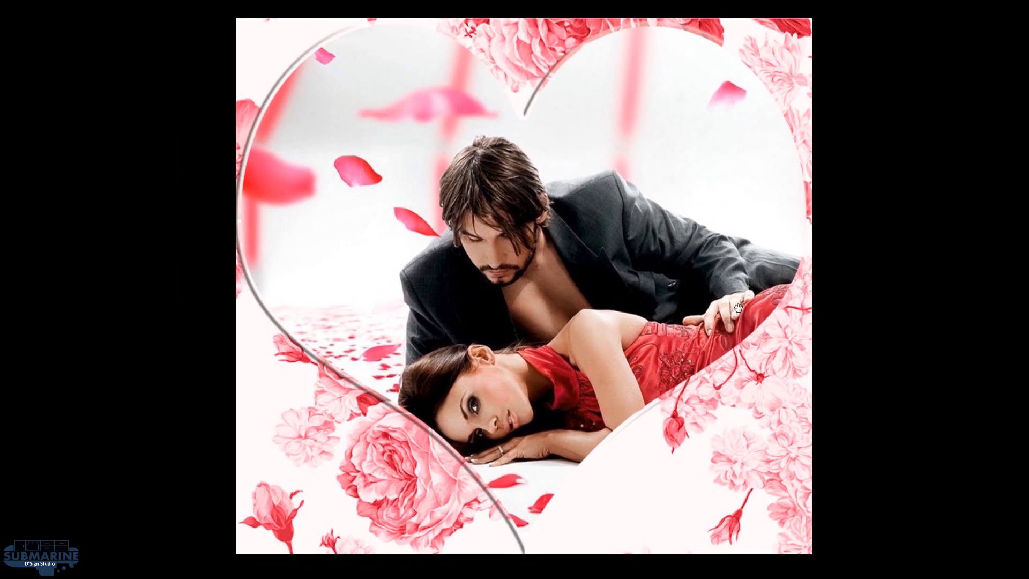
pyautogui.press('ctrl')
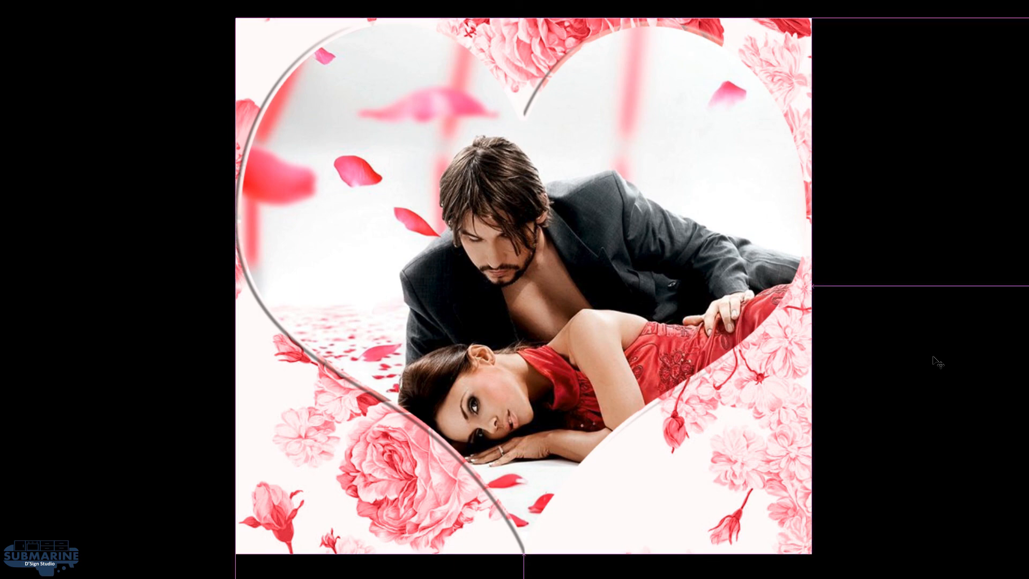